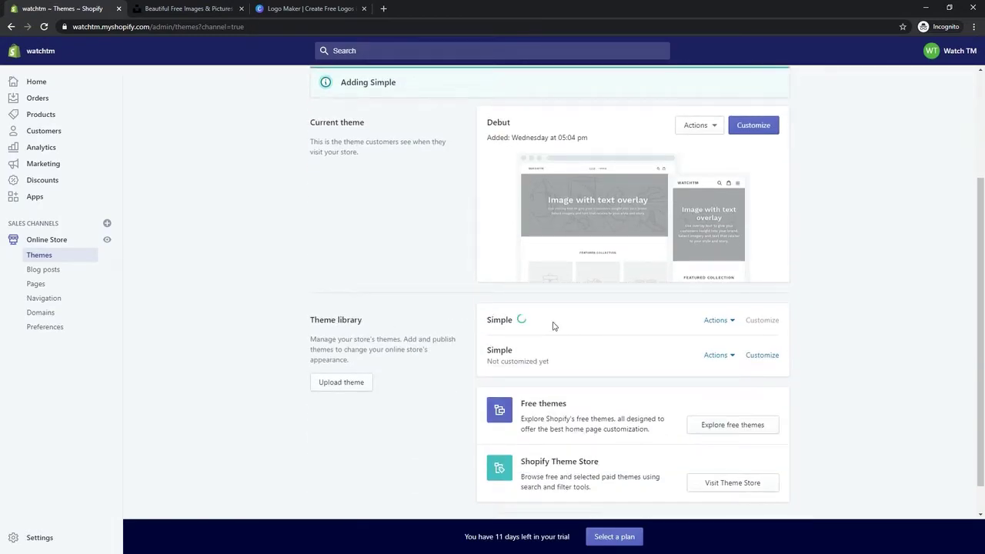
Step: Open the just-added Simple theme from the theme library for customization
{"action": "left_click", "coordinate": [730, 356]}
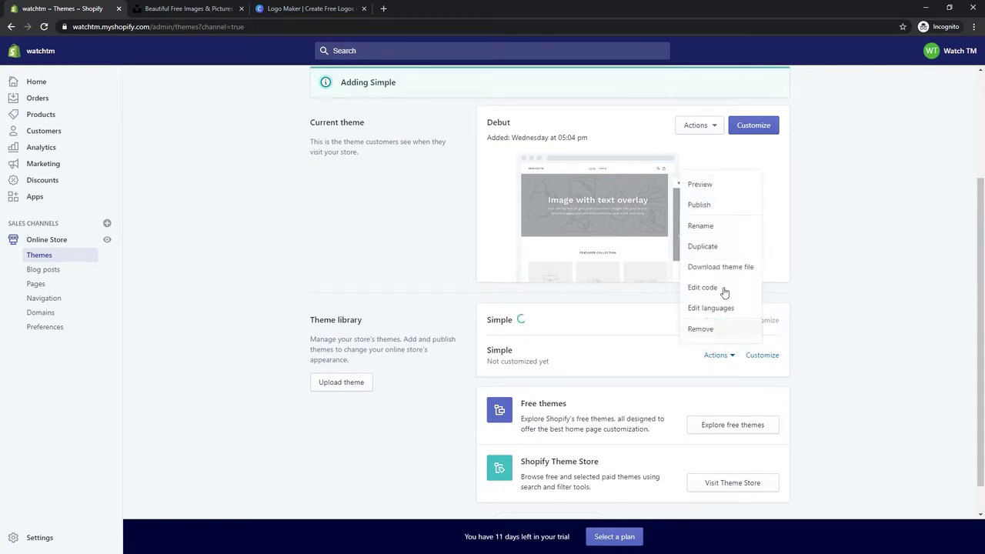
{"action": "left_click", "coordinate": [835, 332]}
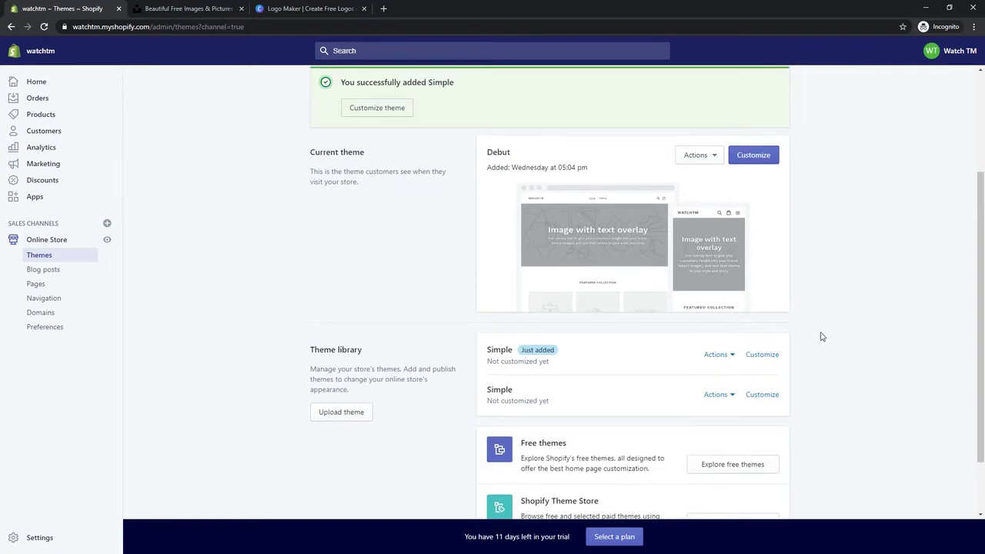
{"action": "left_click", "coordinate": [756, 359]}
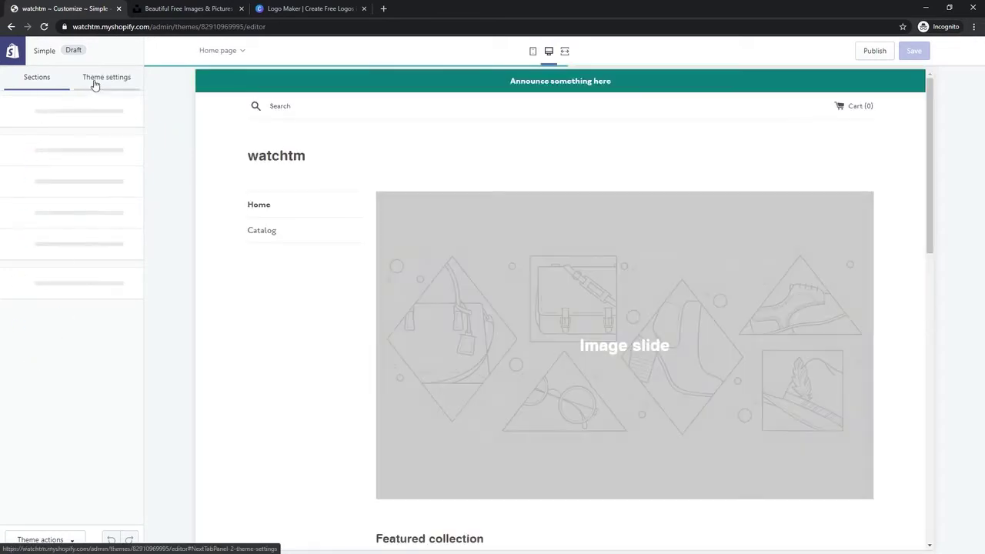
Step: Review the theme settings categories and the Header section's logo, announcement bar and tagline options
{"action": "left_click", "coordinate": [94, 83]}
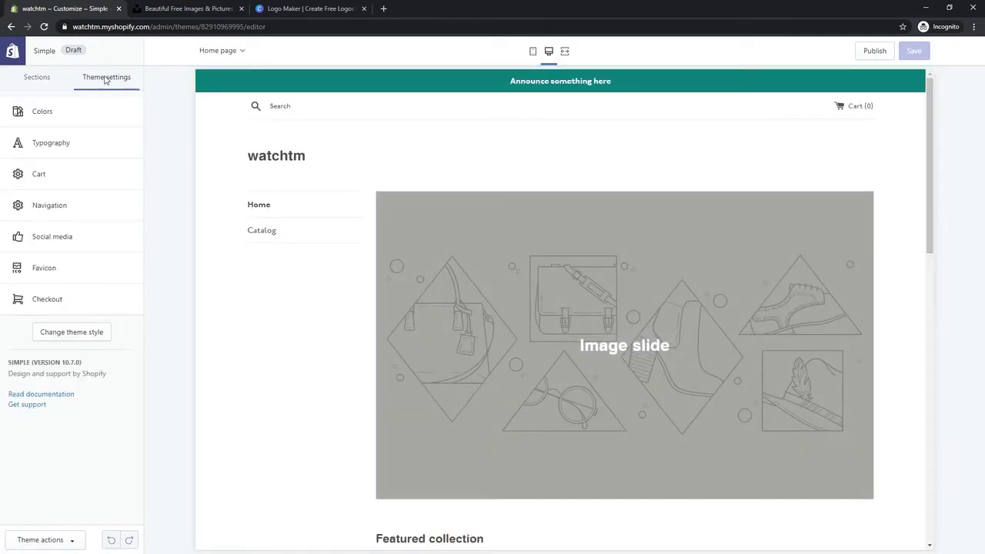
{"action": "left_click", "coordinate": [50, 83]}
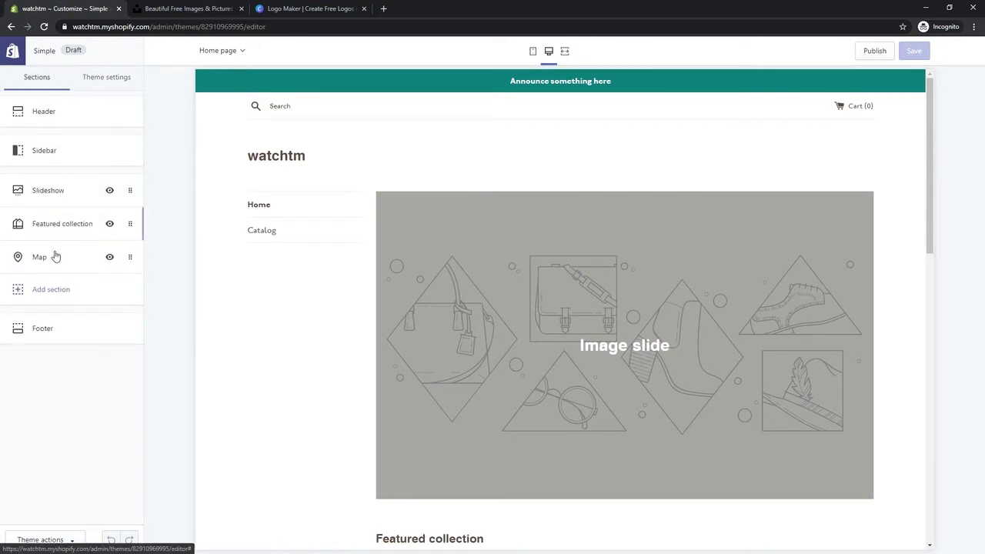
{"action": "left_click", "coordinate": [82, 114]}
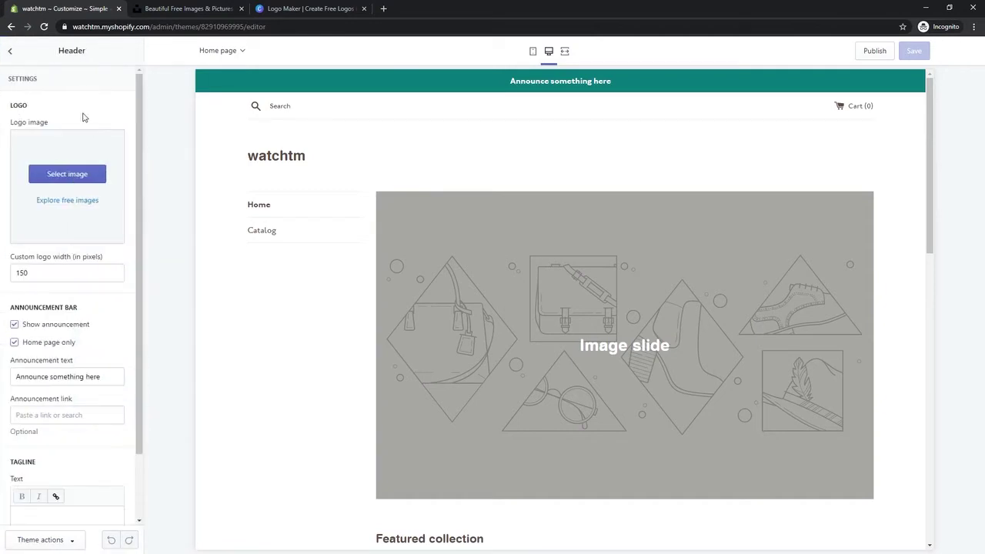
{"action": "scroll", "coordinate": [21, 384], "scroll_direction": "down", "scroll_amount": 1}
{"action": "scroll", "coordinate": [39, 223], "scroll_direction": "up", "scroll_amount": 1}
{"action": "left_click", "coordinate": [10, 50]}
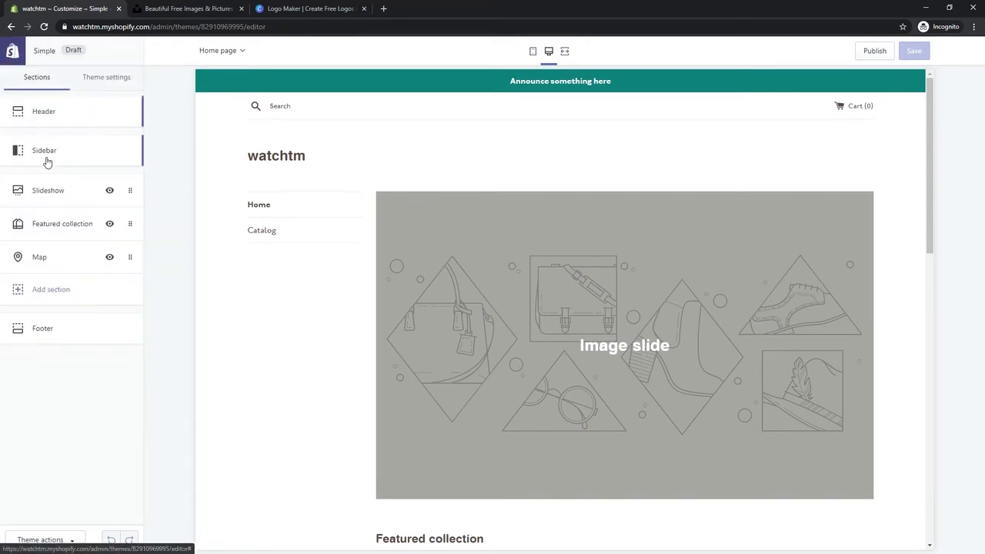
Step: Examine the Sidebar section's menu setting and its social media theme settings
{"action": "left_click", "coordinate": [47, 161]}
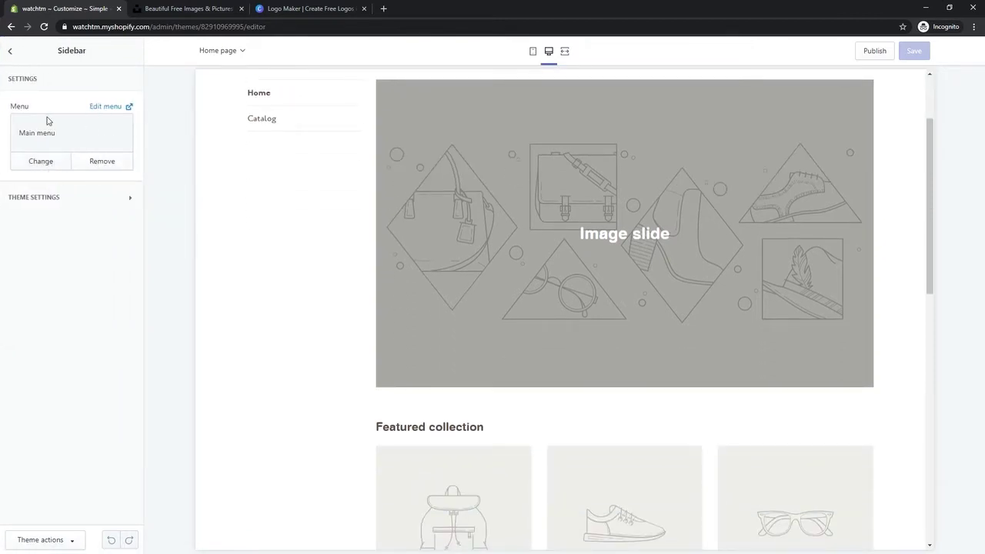
{"action": "left_click", "coordinate": [29, 204]}
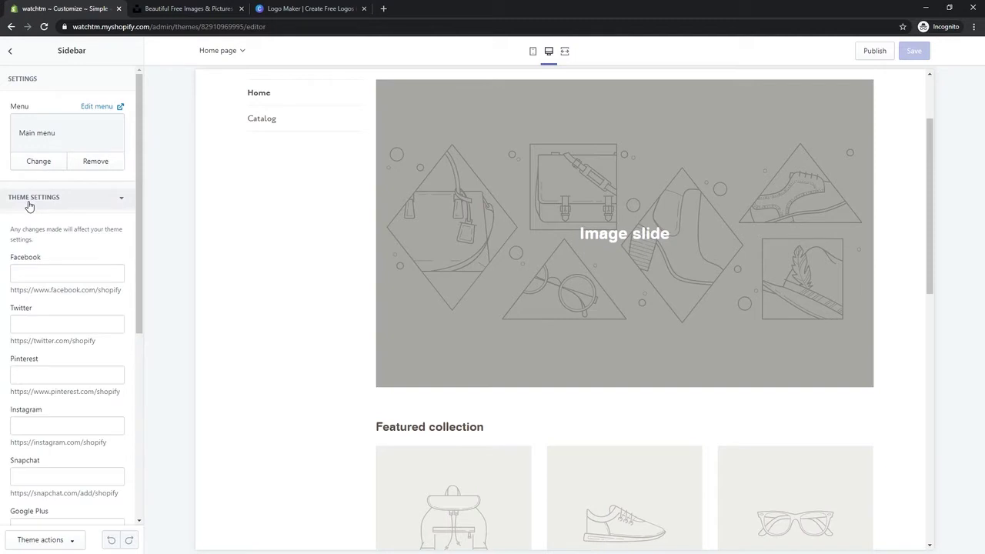
{"action": "left_click", "coordinate": [30, 204]}
{"action": "left_click", "coordinate": [29, 205]}
{"action": "scroll", "coordinate": [47, 431], "scroll_direction": "down", "scroll_amount": 2}
{"action": "scroll", "coordinate": [48, 416], "scroll_direction": "up", "scroll_amount": 2}
{"action": "left_click", "coordinate": [10, 51]}
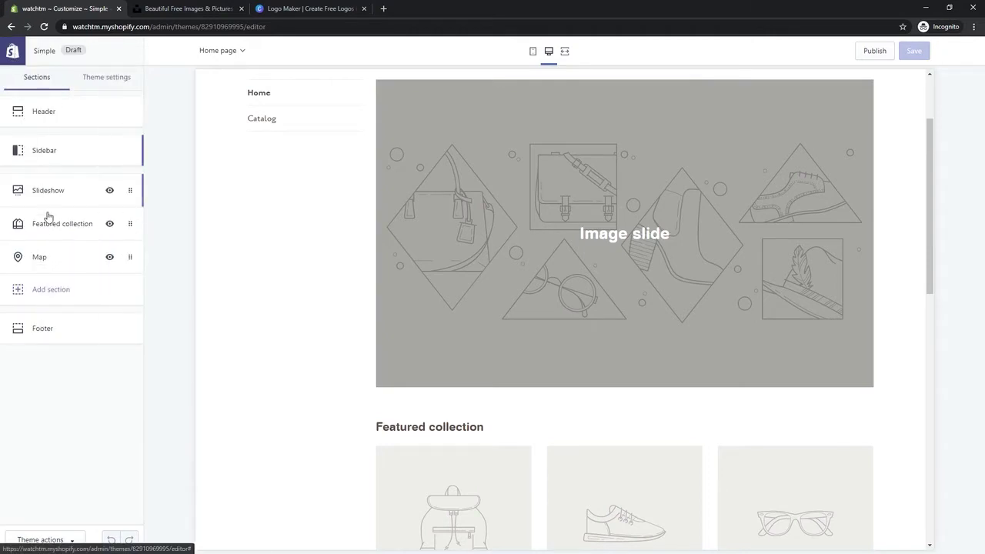
Step: Check the Footer section's settings and the content types that can be added to it
{"action": "left_click", "coordinate": [41, 333]}
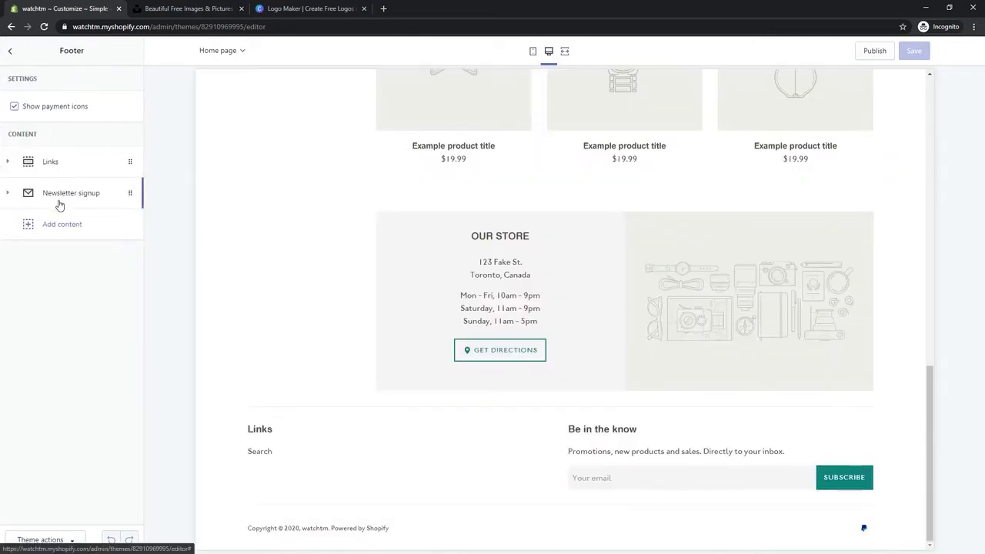
{"action": "left_click", "coordinate": [60, 224]}
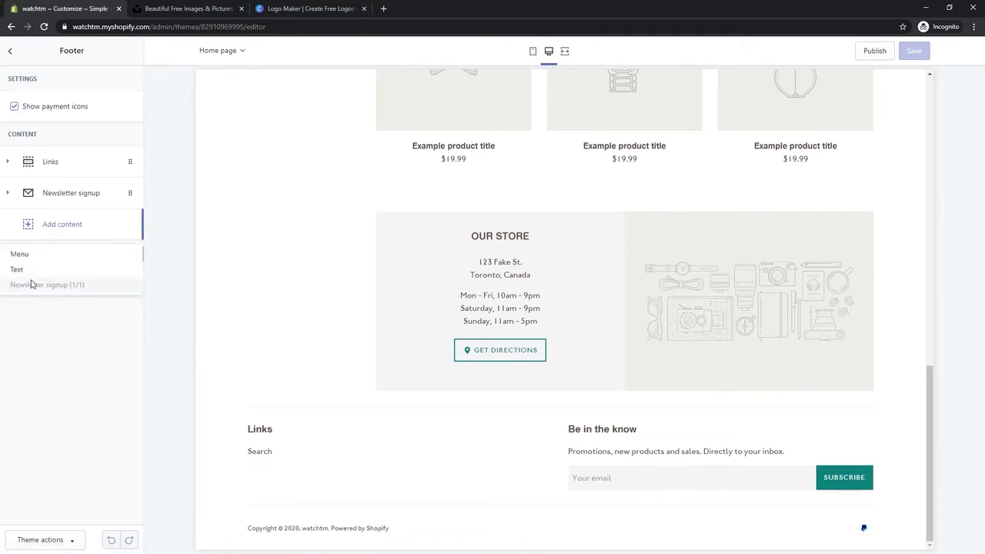
{"action": "left_click", "coordinate": [10, 51]}
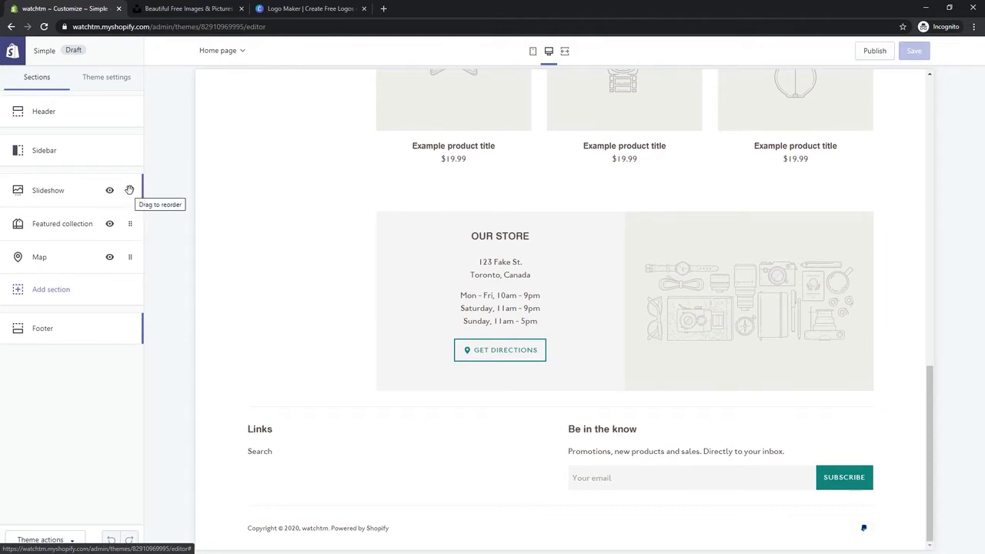
Step: Reorder the home page sections so that Slideshow sits between Featured collection and Map
{"action": "left_click_drag", "start_coordinate": [129, 190], "coordinate": [125, 257]}
{"action": "left_click_drag", "start_coordinate": [126, 222], "coordinate": [126, 257]}
Step: Add a Featured banner section to the home page and return to the section list
{"action": "left_click", "coordinate": [68, 294]}
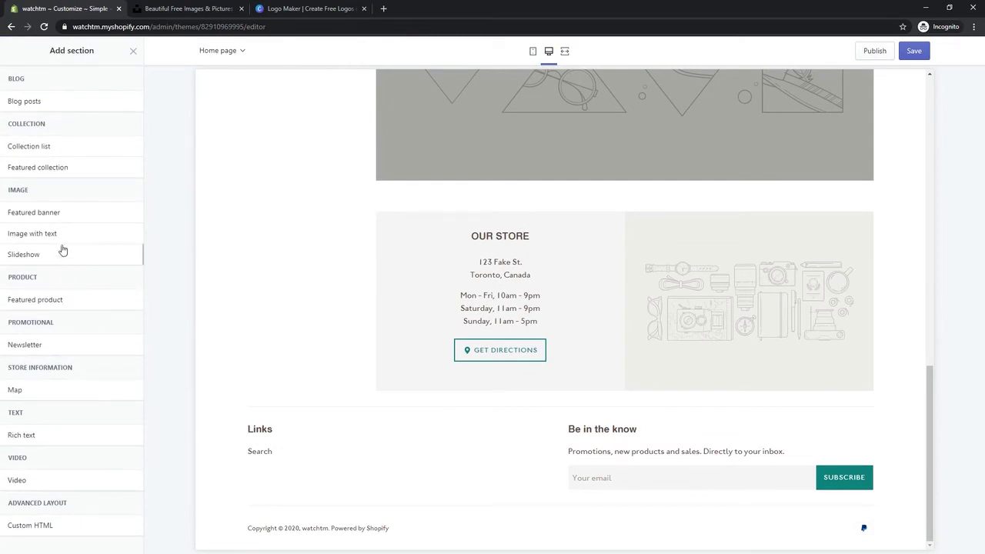
{"action": "mouse_move", "coordinate": [44, 219]}
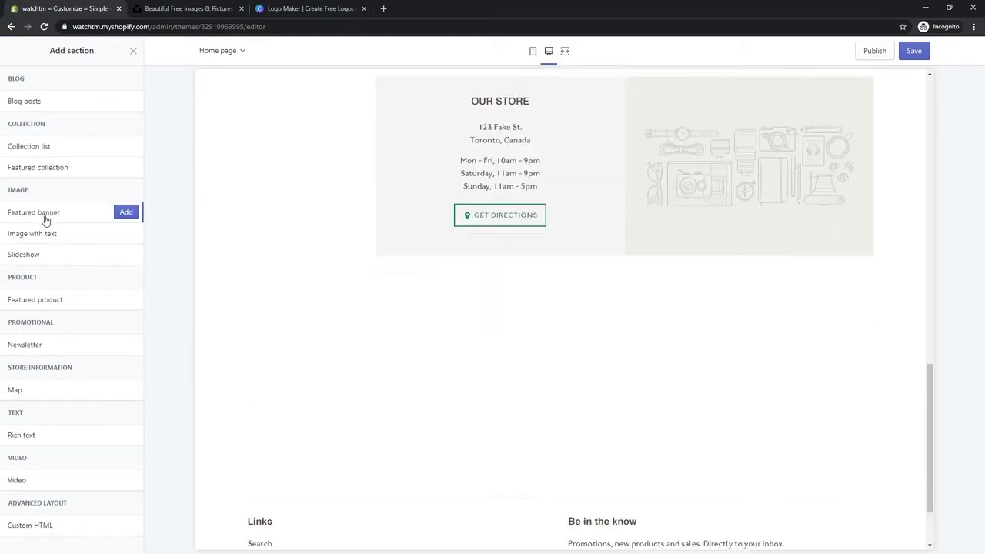
{"action": "left_click", "coordinate": [124, 212]}
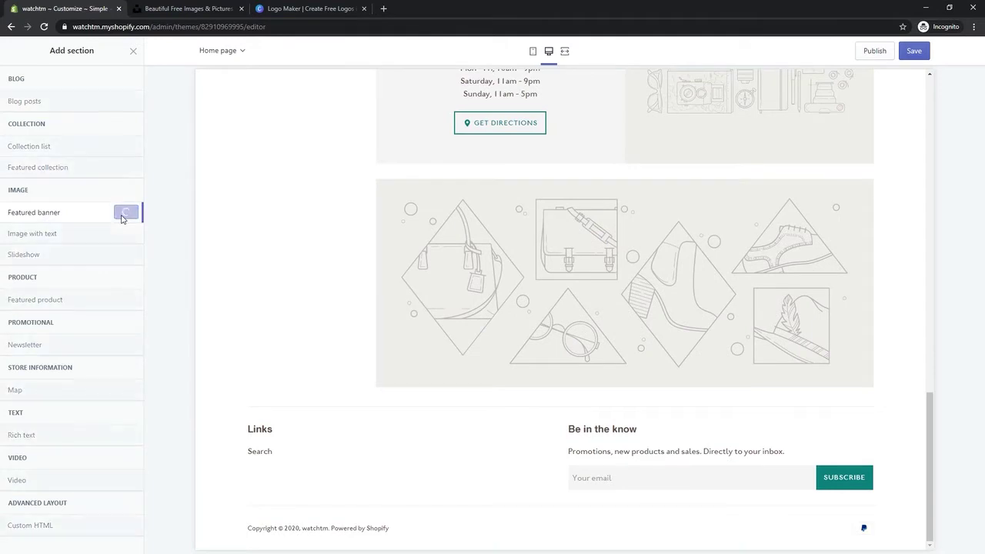
{"action": "left_click", "coordinate": [10, 51]}
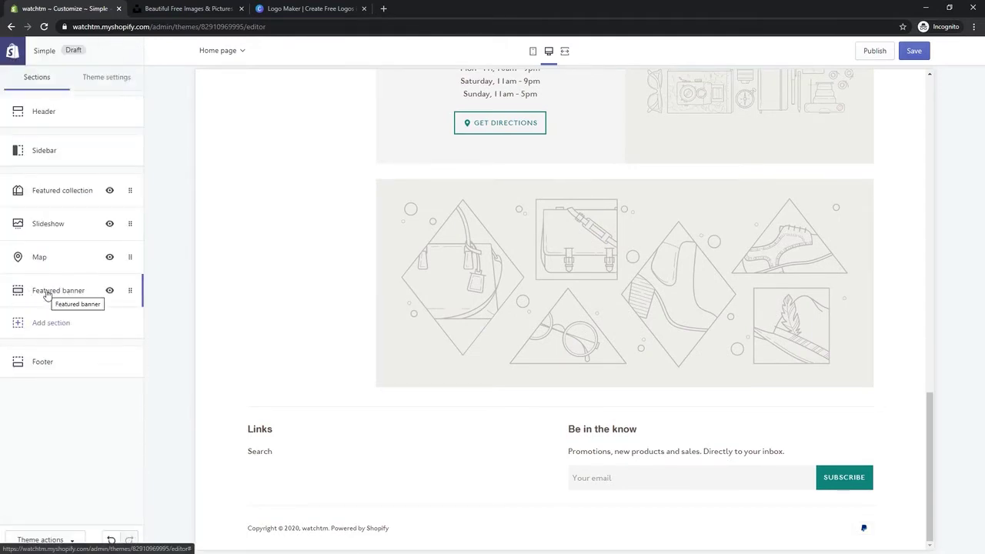
Step: Move the Featured banner section above Featured collection and check the new page layout in the preview
{"action": "left_click_drag", "start_coordinate": [127, 292], "coordinate": [127, 194]}
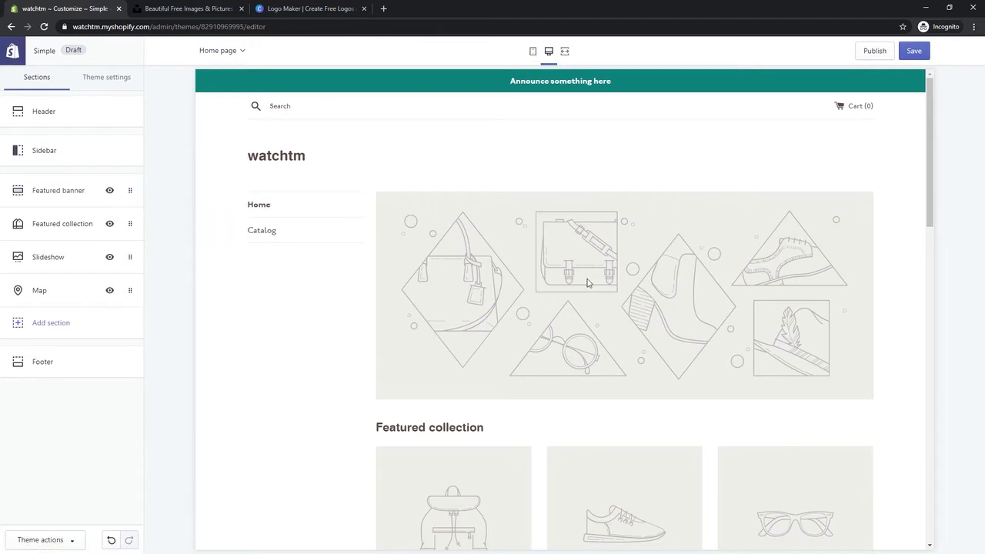
{"action": "scroll", "coordinate": [586, 283], "scroll_direction": "down", "scroll_amount": 10}
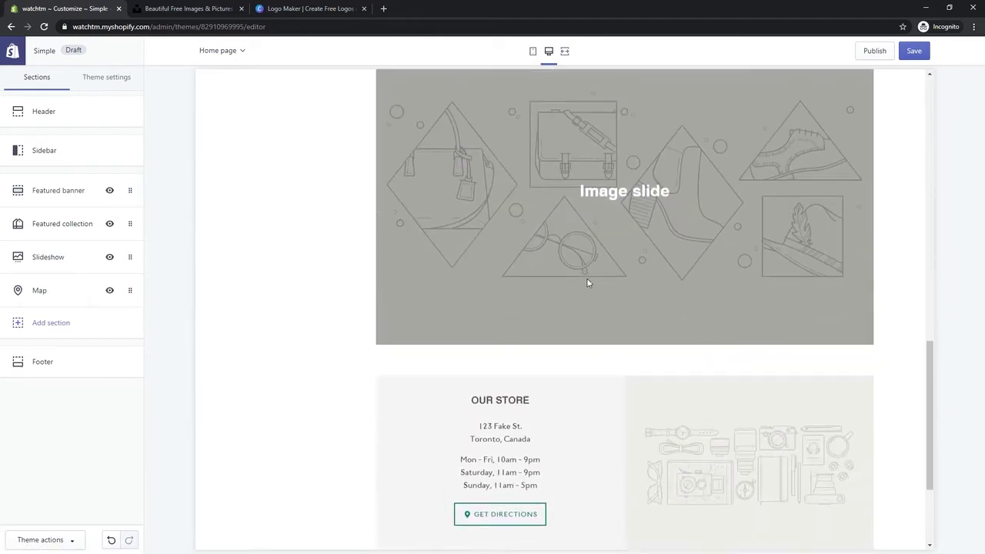
{"action": "scroll", "coordinate": [587, 283], "scroll_direction": "up", "scroll_amount": 10}
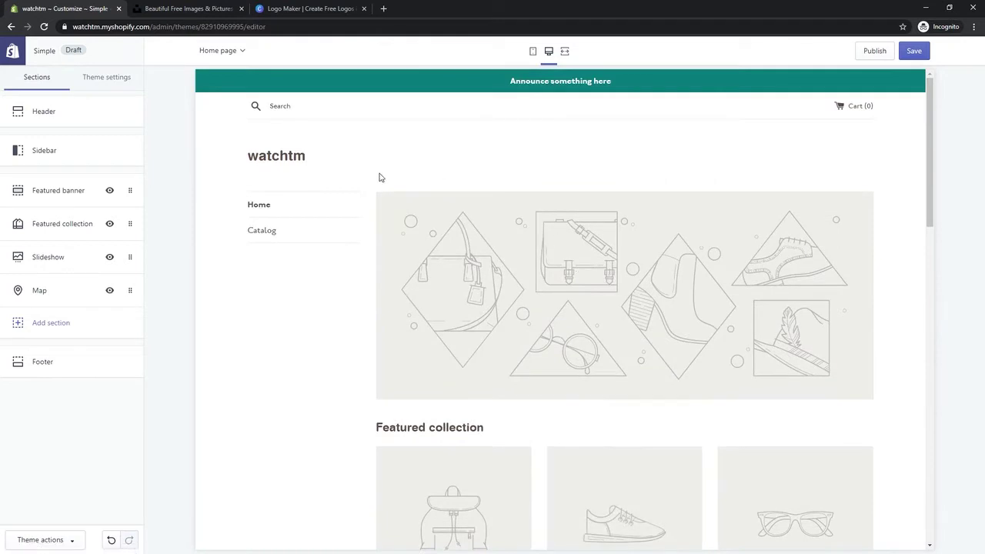
Step: Switch to Unsplash and search for photos matching "wristwatch, people"
{"action": "left_click", "coordinate": [197, 13]}
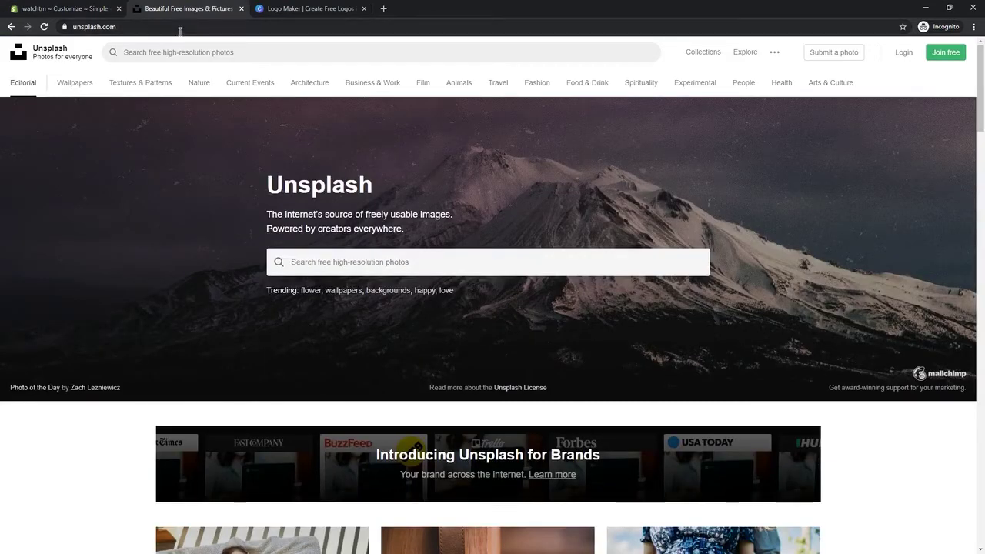
{"action": "left_click", "coordinate": [180, 27]}
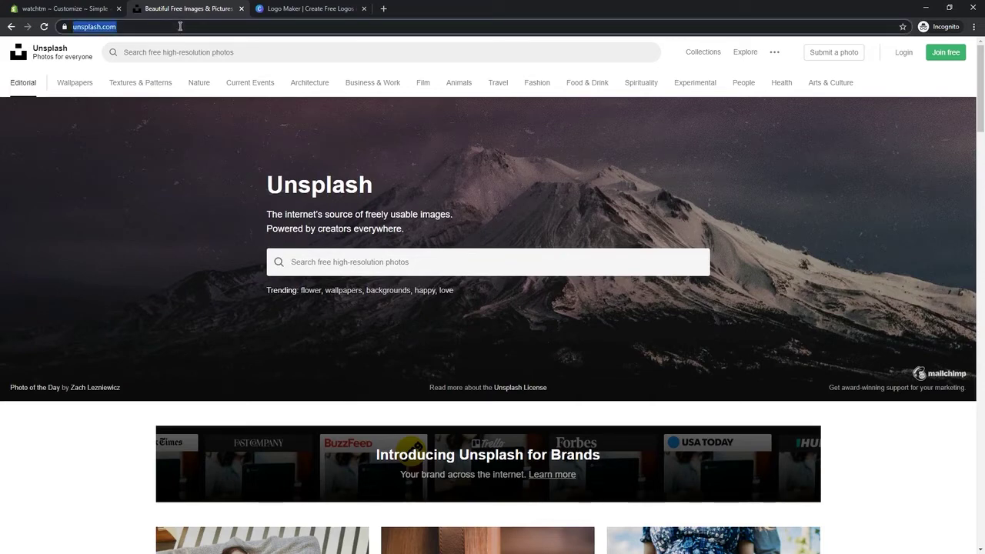
{"action": "left_click", "coordinate": [330, 265]}
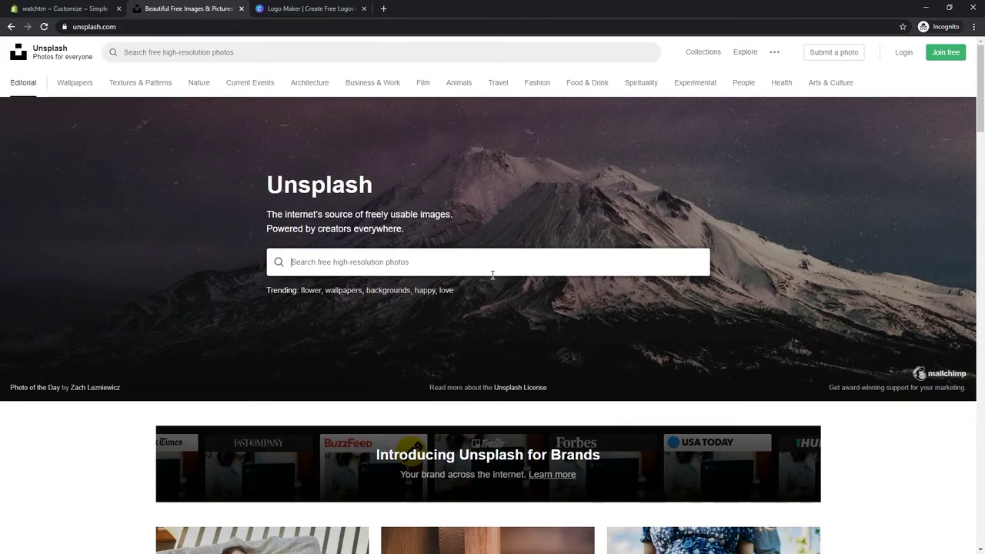
{"action": "type", "text": "wristw"}
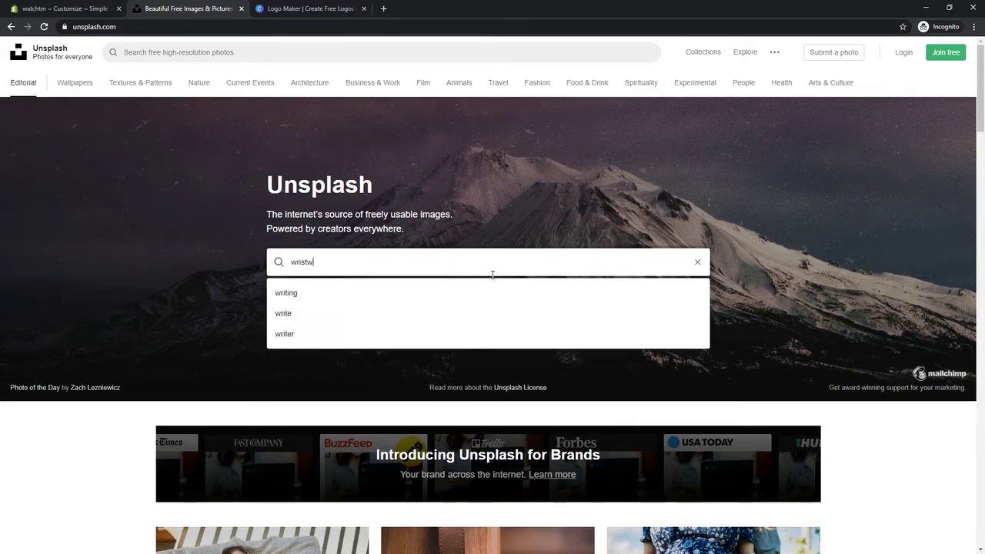
{"action": "type", "text": "atch"}
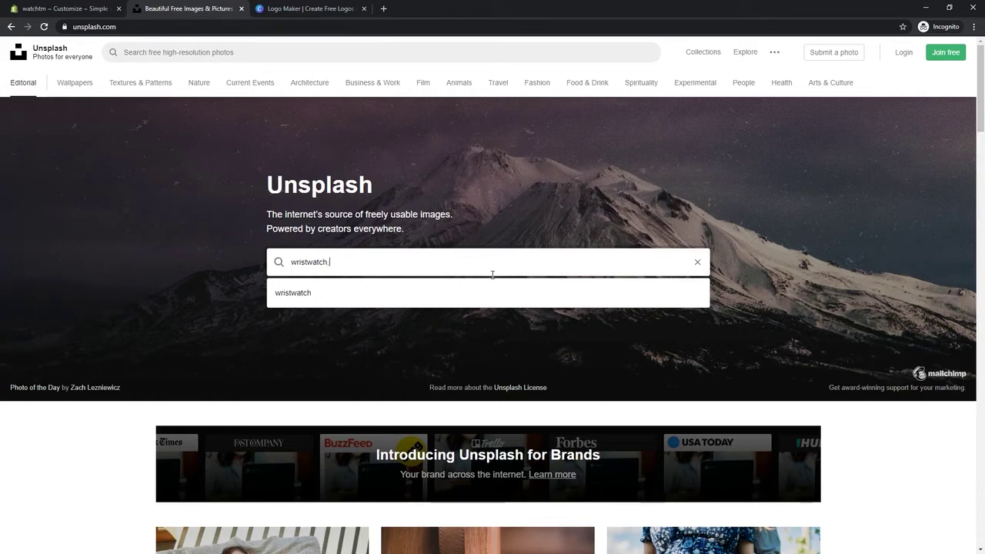
{"action": "type", "text": ", people"}
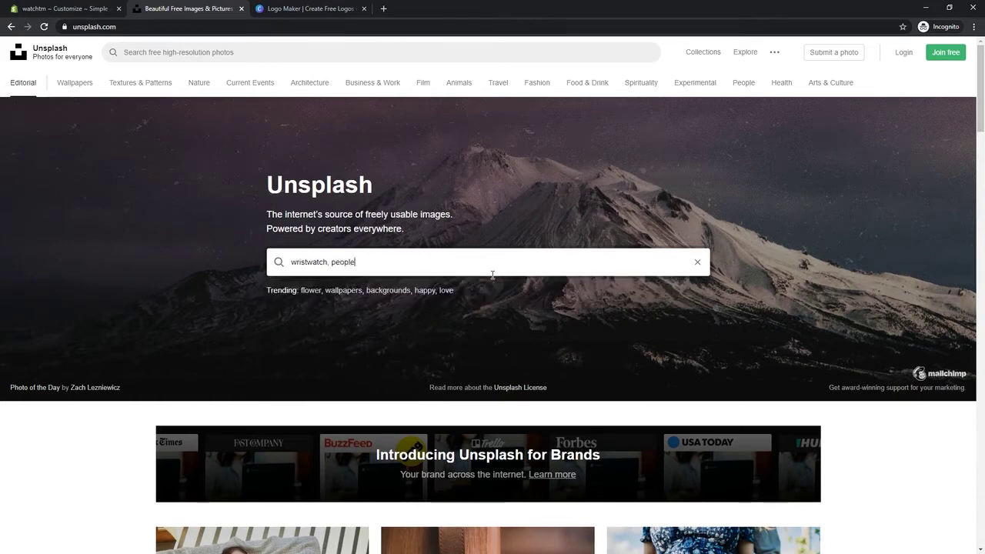
{"action": "key", "text": "Return"}
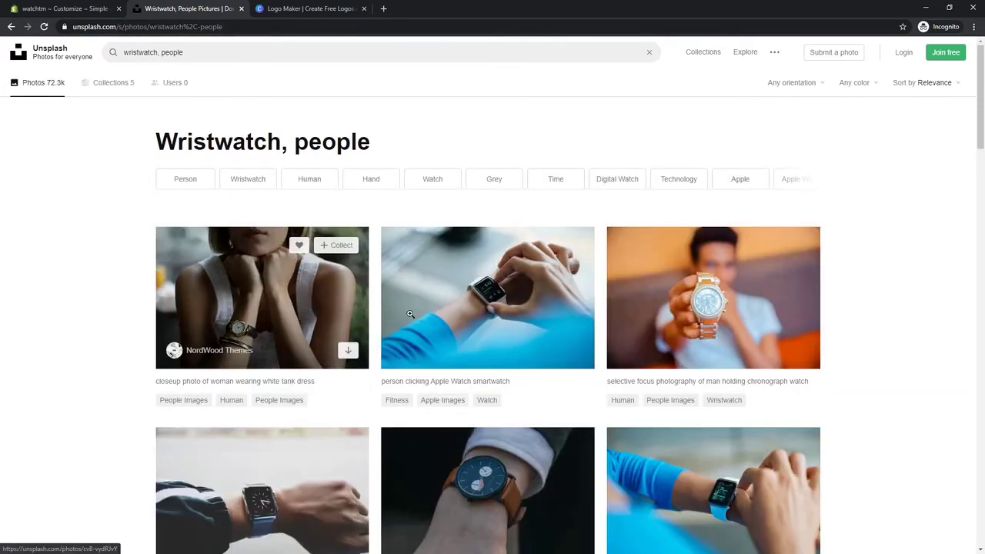
Step: Check the orientation options, filter the photo results to black and white, and browse them for a suitable image
{"action": "left_click", "coordinate": [821, 87]}
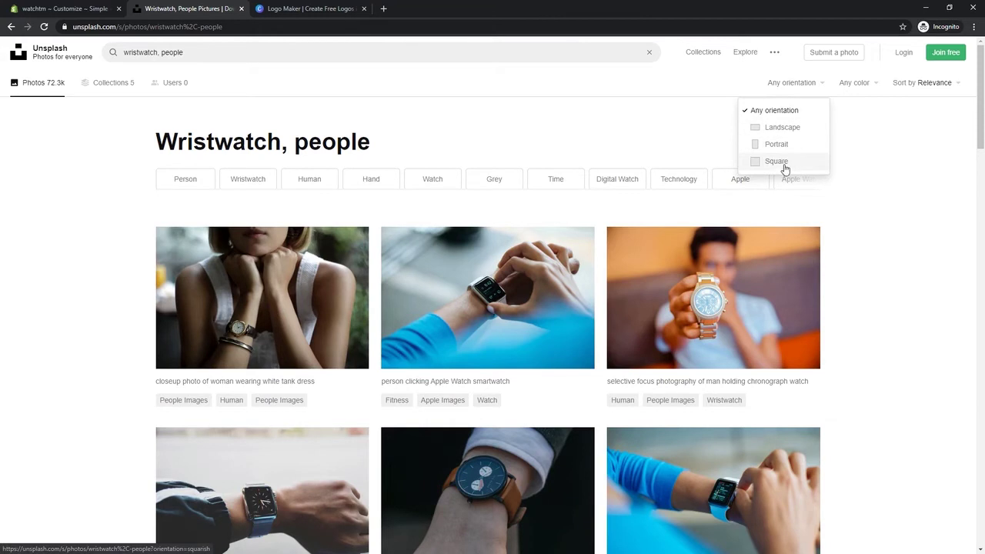
{"action": "left_click", "coordinate": [855, 83]}
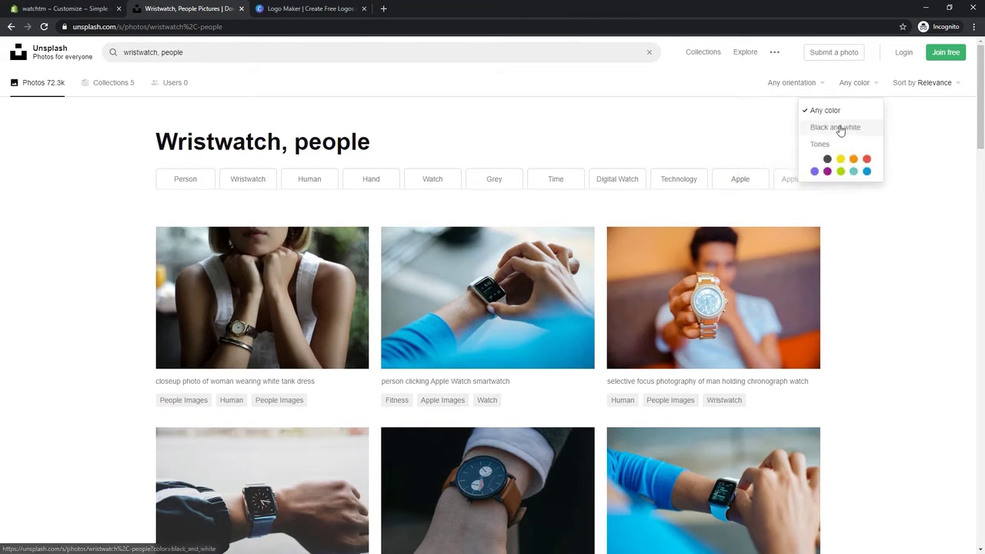
{"action": "left_click", "coordinate": [840, 129]}
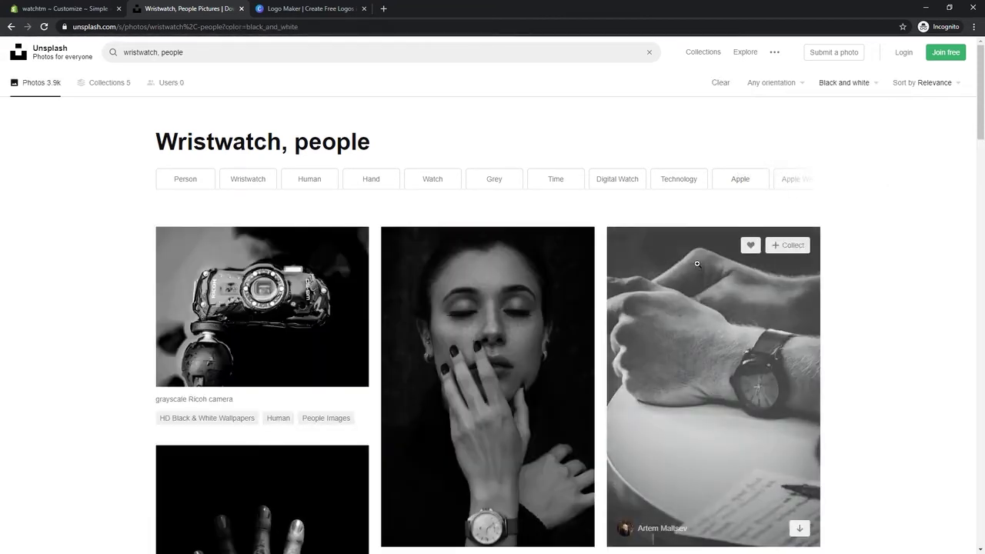
{"action": "scroll", "coordinate": [622, 351], "scroll_direction": "down", "scroll_amount": 4}
{"action": "scroll", "coordinate": [621, 352], "scroll_direction": "down", "scroll_amount": 3}
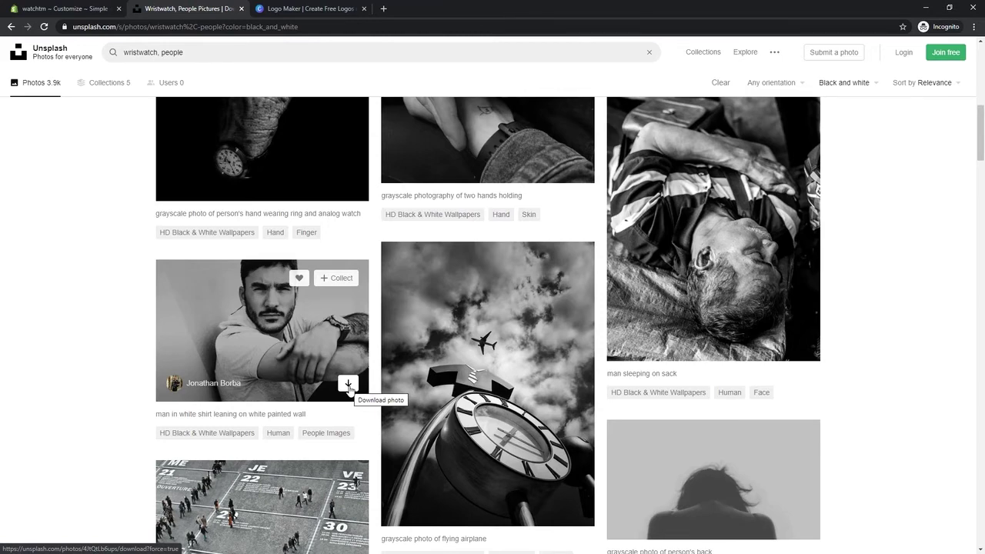
Step: Switch to Canva's free logo maker, start a custom logo design in a new tab and browse the logo templates
{"action": "left_click", "coordinate": [280, 9]}
{"action": "left_click", "coordinate": [168, 29]}
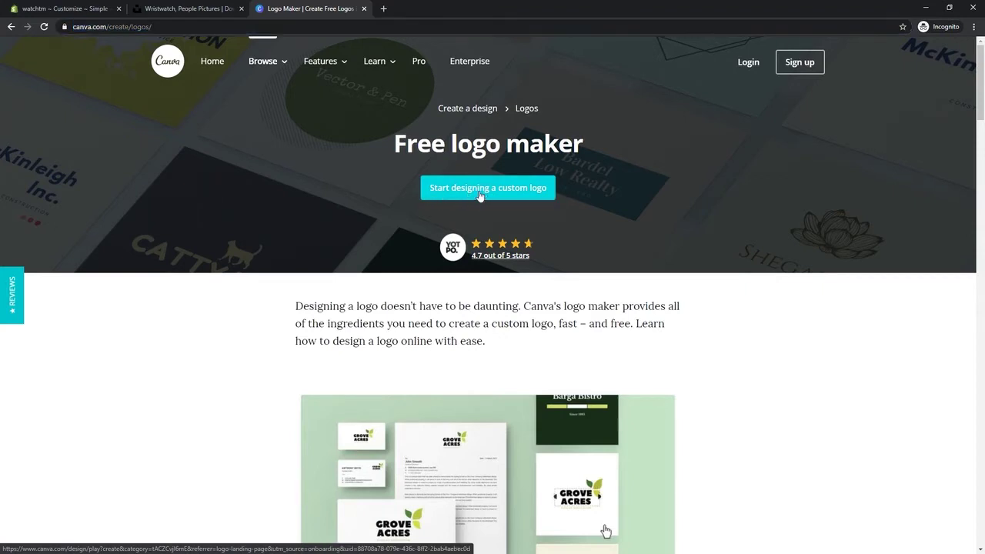
{"action": "right_click", "coordinate": [471, 195]}
{"action": "left_click", "coordinate": [508, 200]}
{"action": "left_click", "coordinate": [445, 14]}
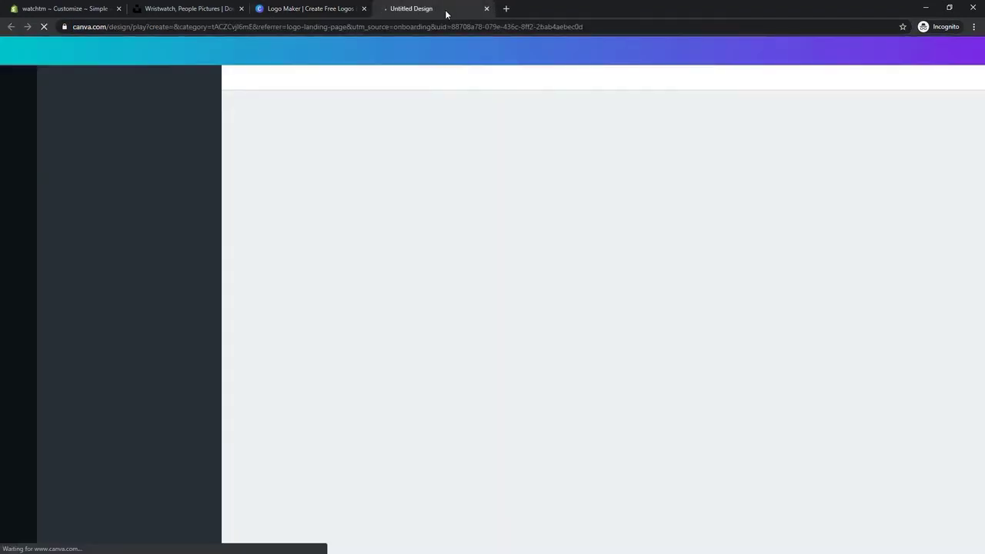
{"action": "scroll", "coordinate": [96, 240], "scroll_direction": "down", "scroll_amount": 3}
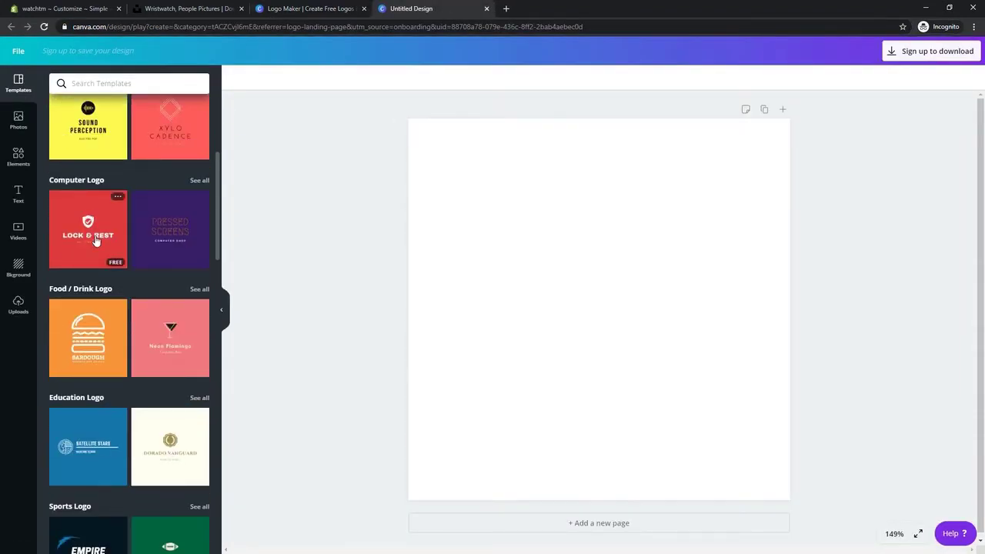
{"action": "scroll", "coordinate": [84, 240], "scroll_direction": "up", "scroll_amount": 3}
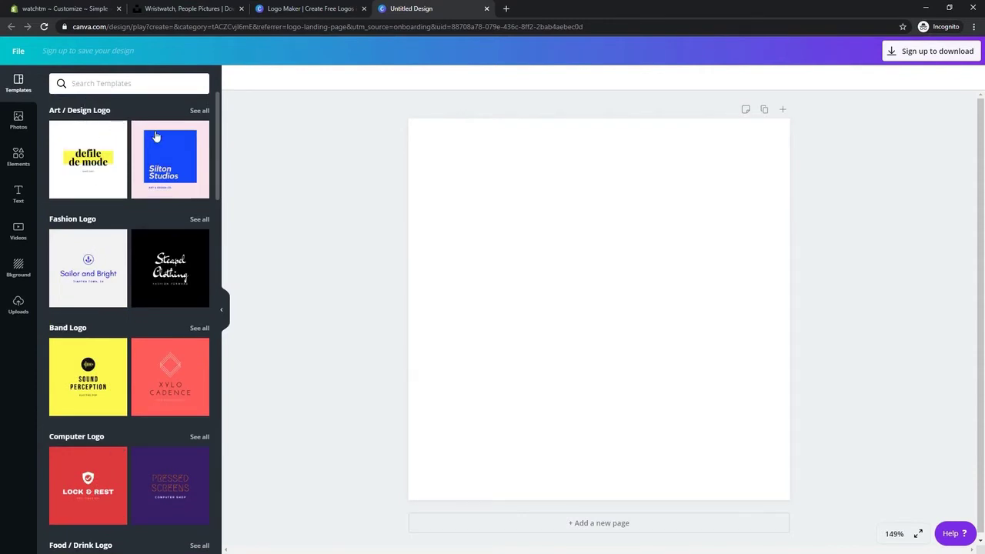
Step: Switch back to the Shopify theme editor and upload watchtm_logo from Downloads as the Header section's logo image
{"action": "left_click", "coordinate": [50, 9]}
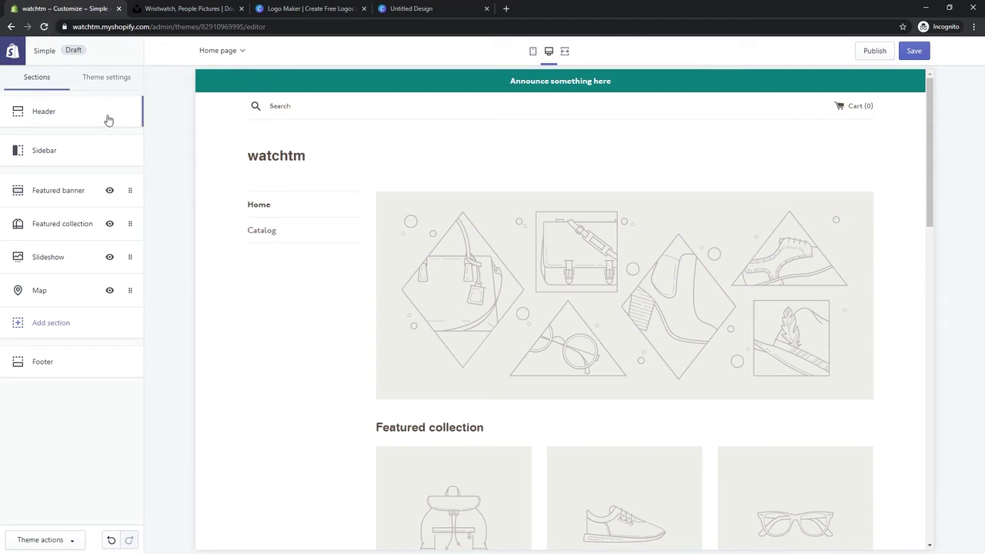
{"action": "left_click", "coordinate": [66, 123]}
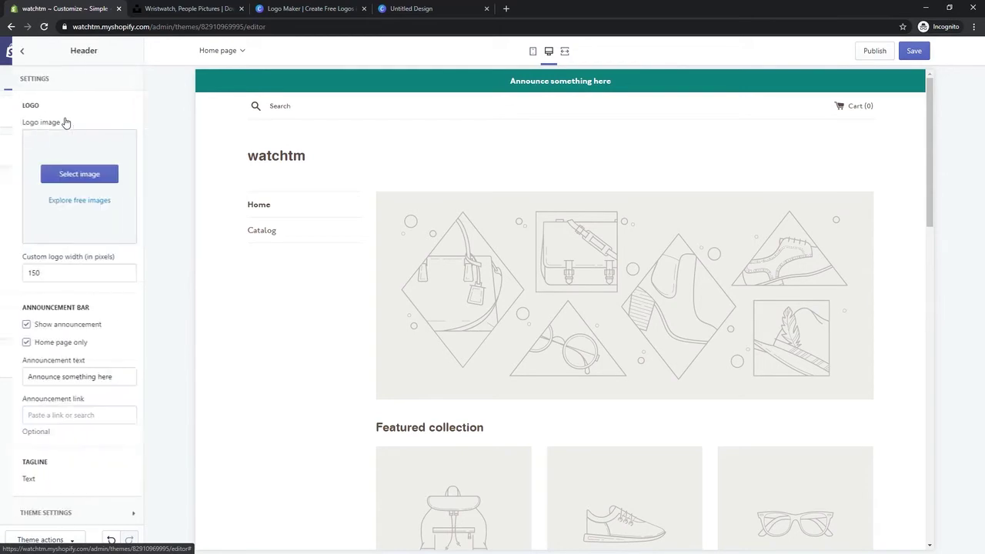
{"action": "left_click", "coordinate": [73, 175]}
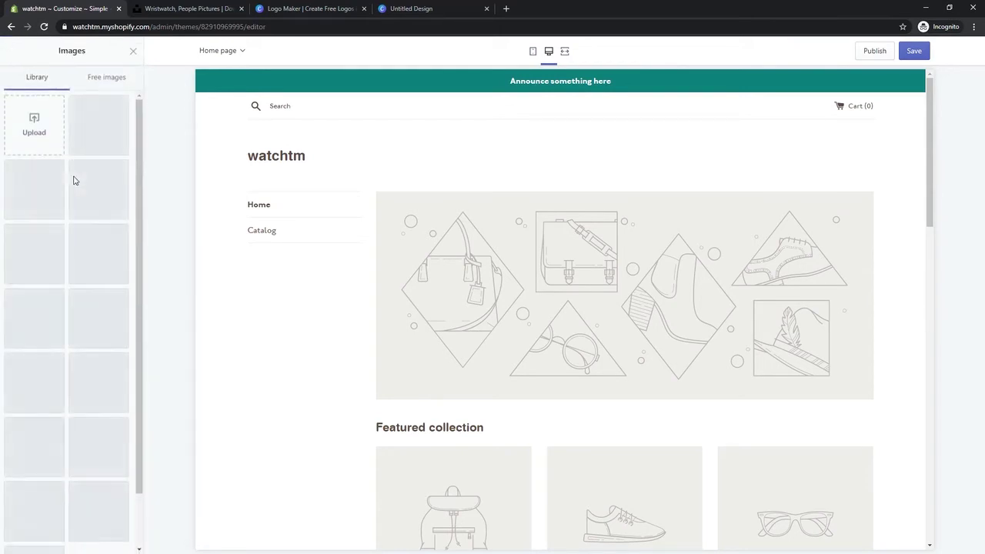
{"action": "left_click", "coordinate": [45, 141]}
{"action": "left_click", "coordinate": [174, 89]}
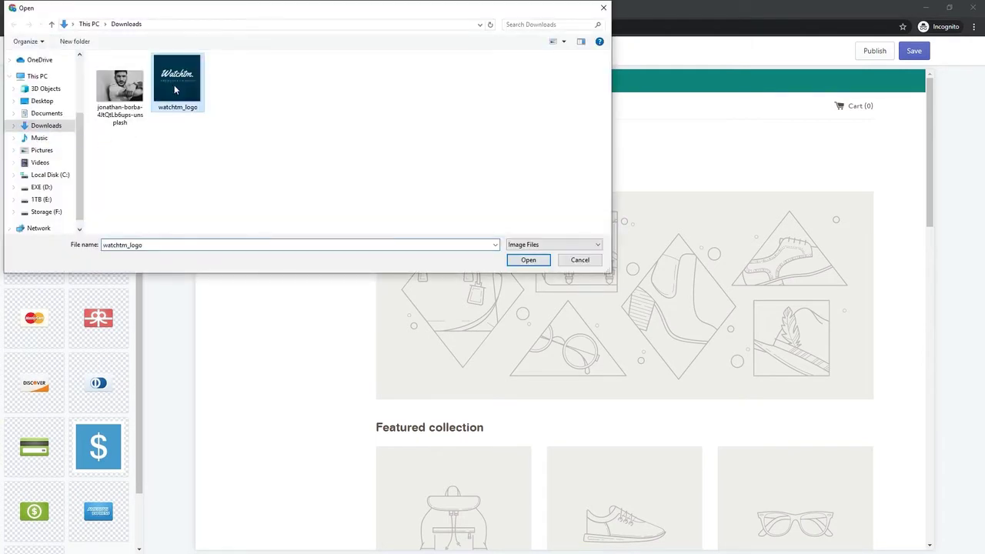
{"action": "left_click", "coordinate": [542, 264]}
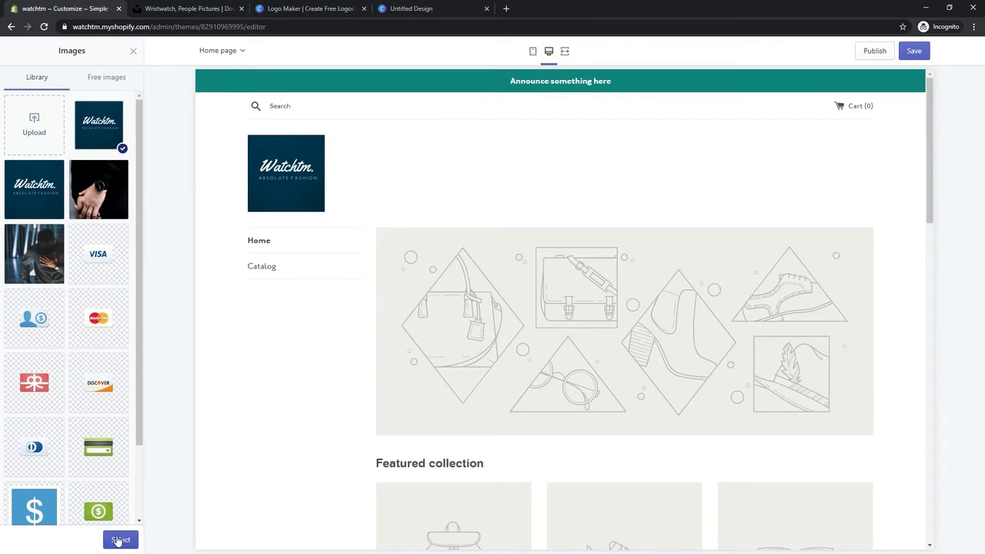
{"action": "left_click", "coordinate": [120, 540]}
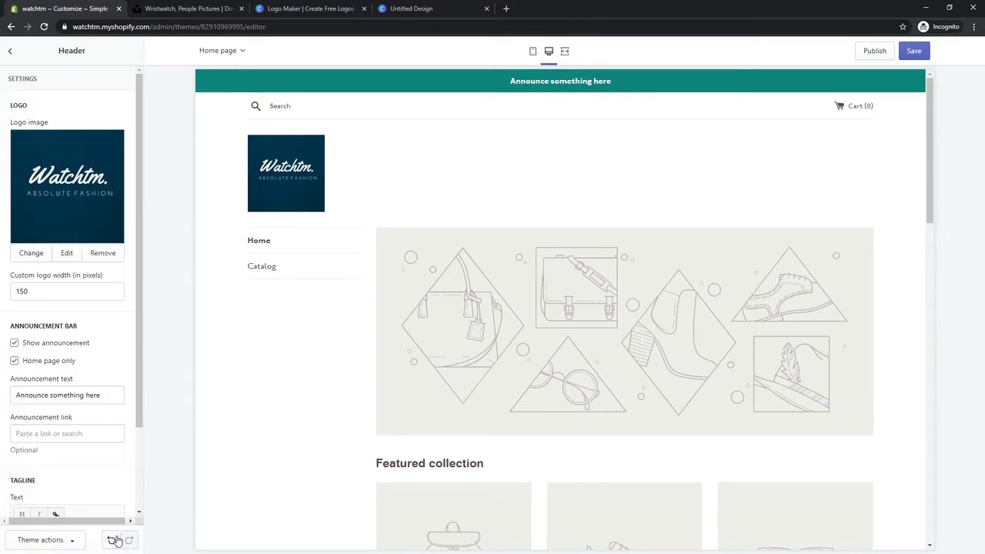
{"action": "left_click", "coordinate": [11, 52]}
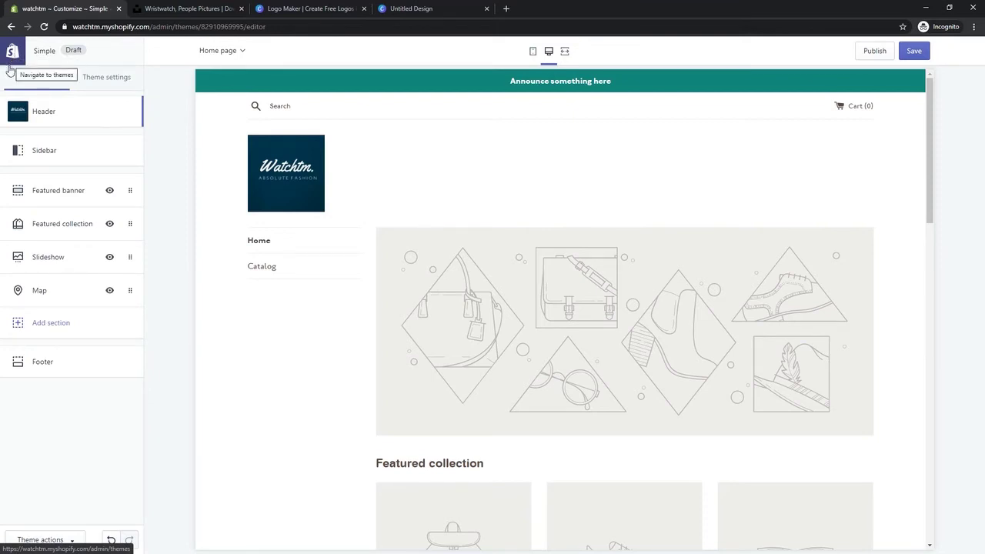
Step: Set the Featured banner image to the library photo of the man in a black cap with his hand on his chest
{"action": "left_click", "coordinate": [43, 193]}
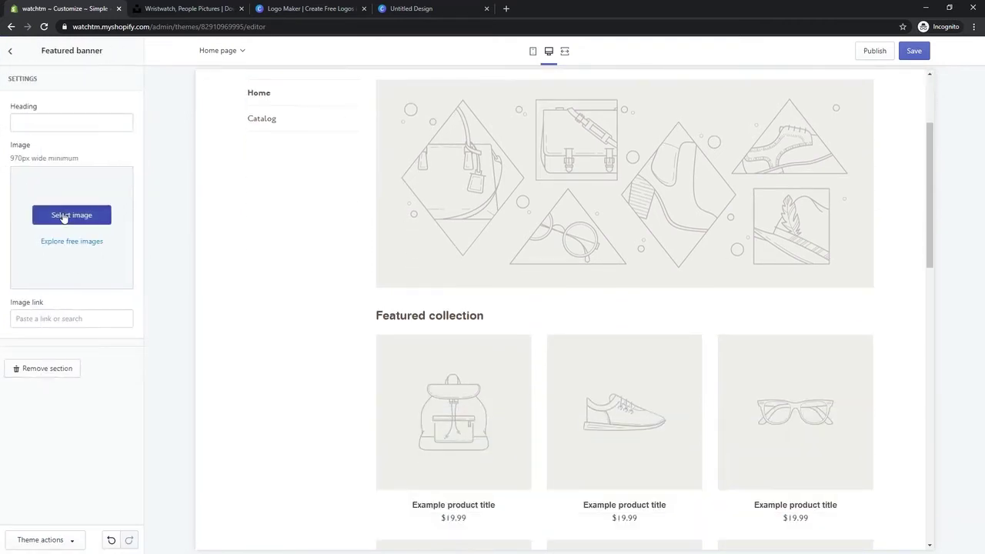
{"action": "left_click", "coordinate": [66, 214]}
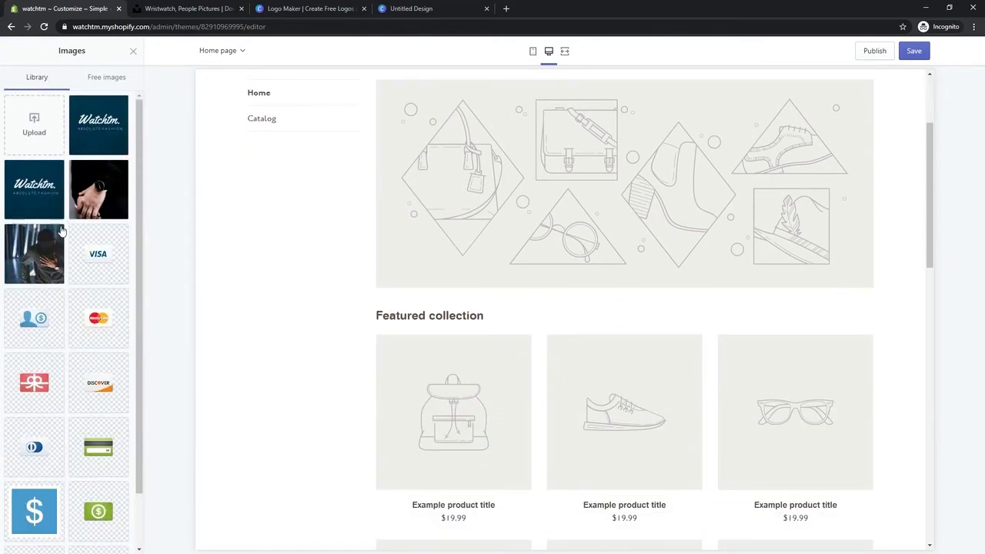
{"action": "left_click", "coordinate": [46, 138]}
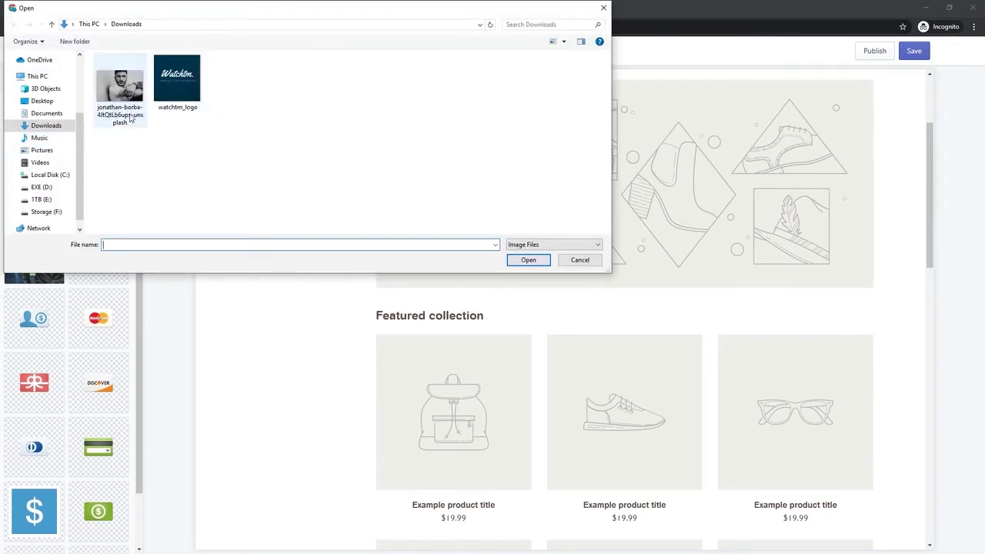
{"action": "left_click", "coordinate": [577, 260]}
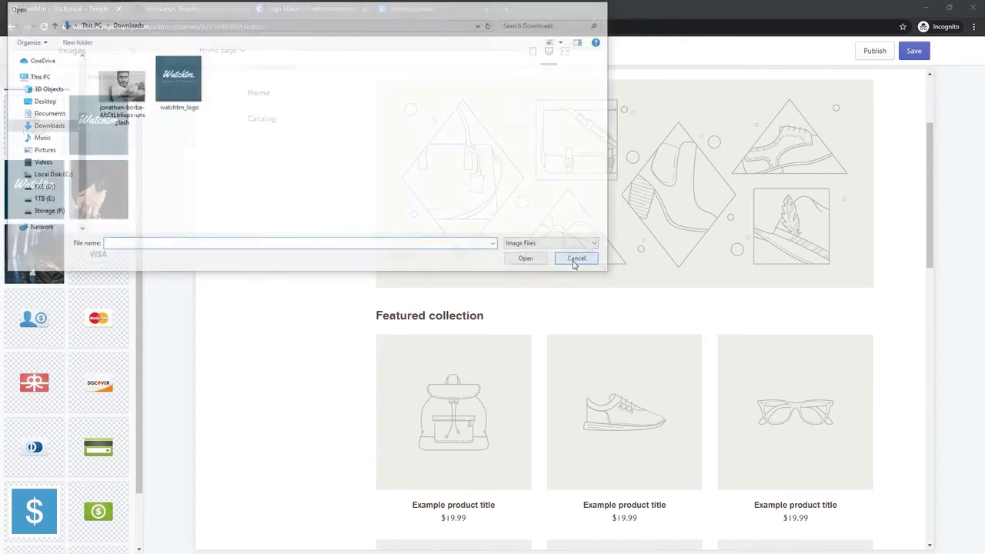
{"action": "left_click", "coordinate": [117, 208]}
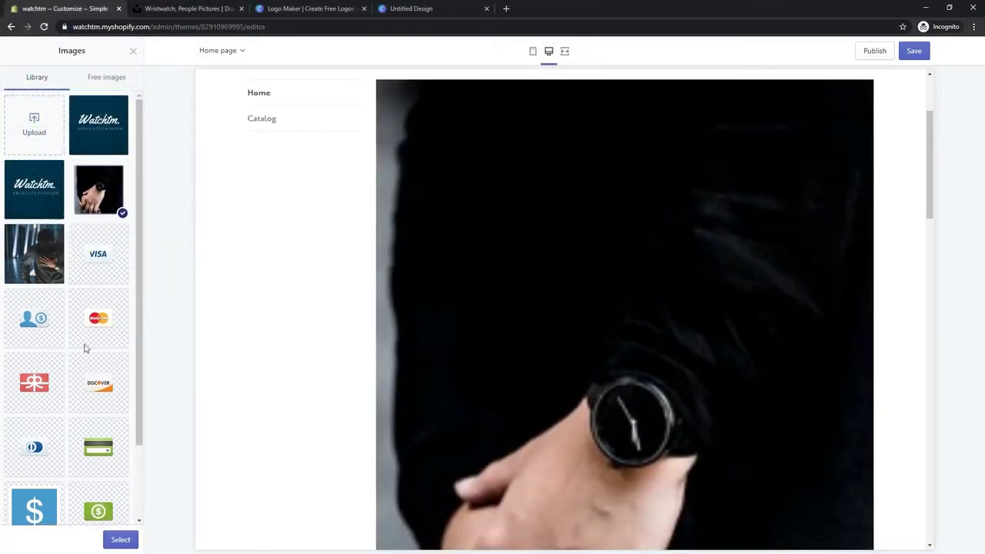
{"action": "left_click", "coordinate": [37, 258]}
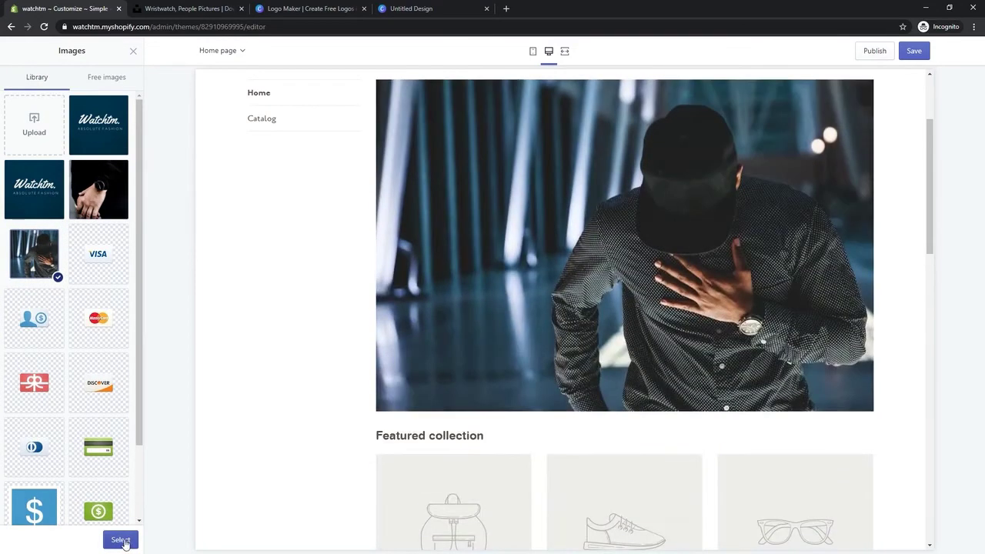
{"action": "left_click", "coordinate": [121, 539]}
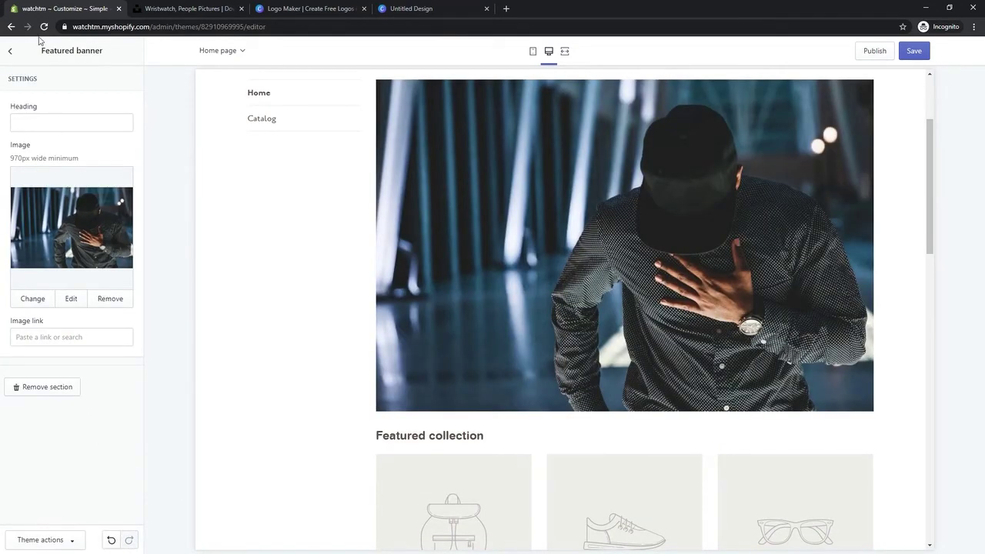
{"action": "left_click", "coordinate": [12, 52]}
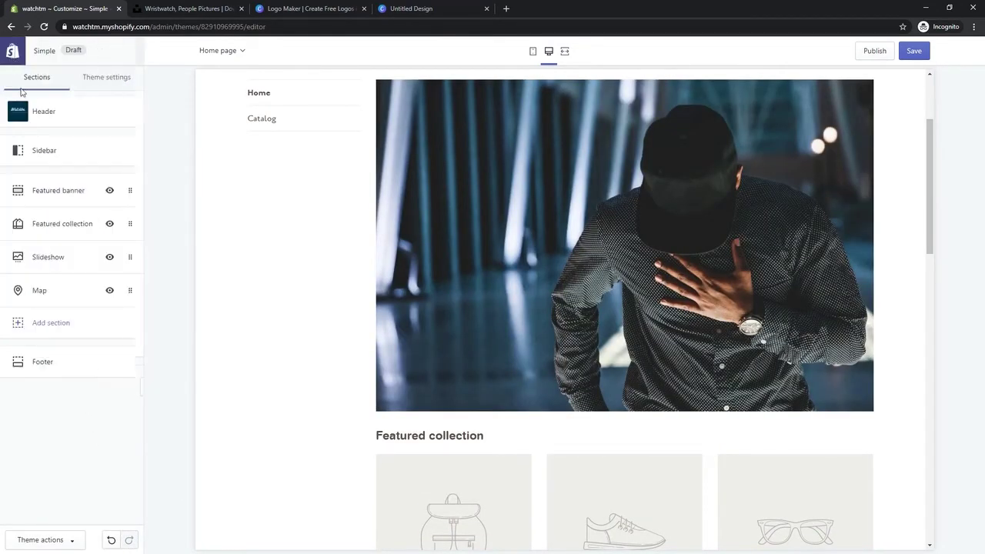
Step: Try the Featured collection section with 6 rows of products and return it to 2 rows
{"action": "left_click", "coordinate": [52, 230]}
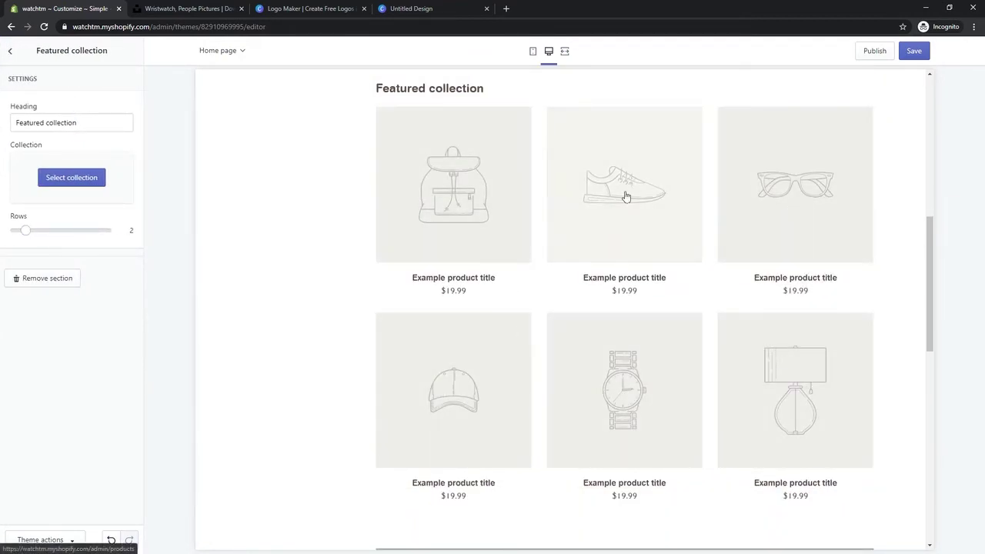
{"action": "left_click_drag", "start_coordinate": [25, 230], "coordinate": [64, 230]}
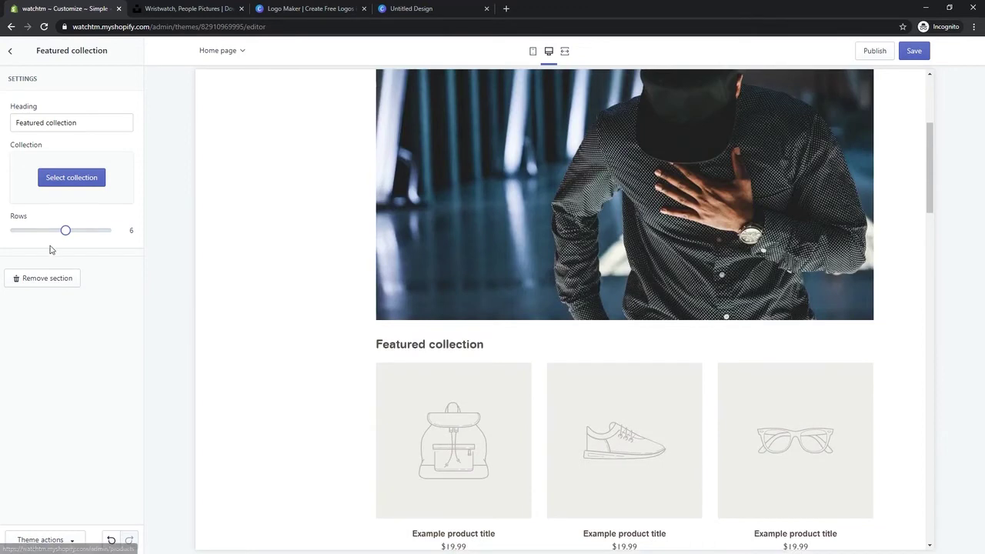
{"action": "left_click", "coordinate": [25, 231]}
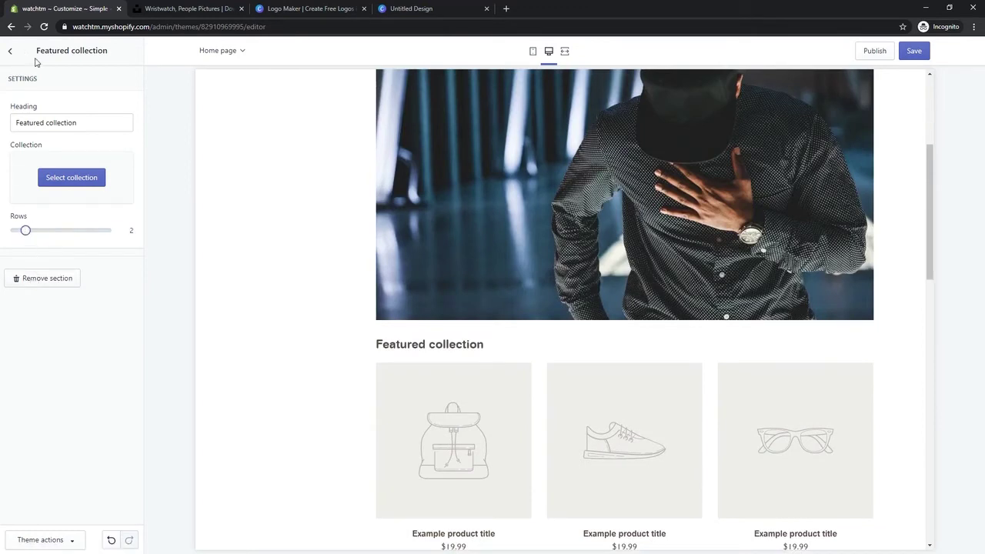
{"action": "left_click", "coordinate": [12, 53]}
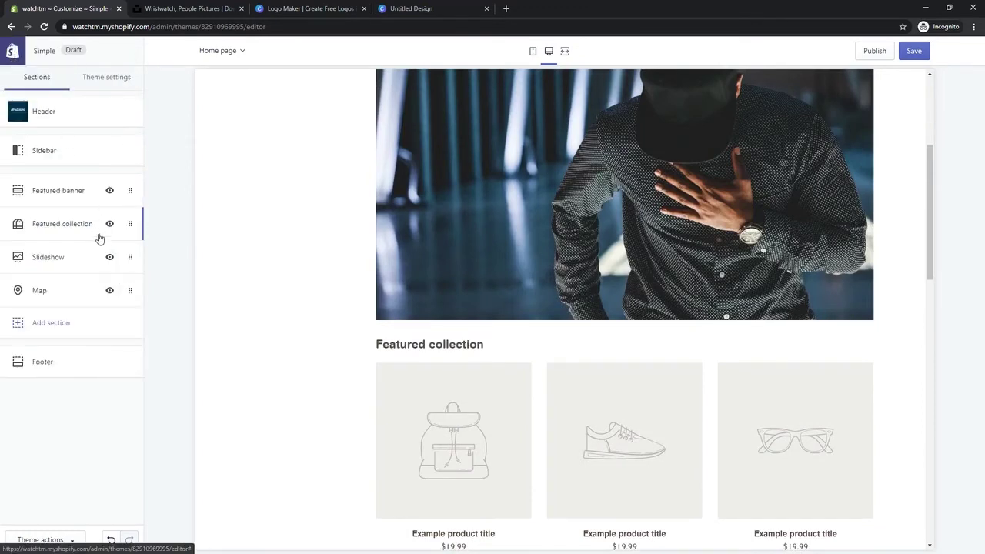
Step: Set the Slideshow's first slide image to the free Men's Fashion photo of a man in glasses checking his wrist
{"action": "left_click", "coordinate": [66, 262]}
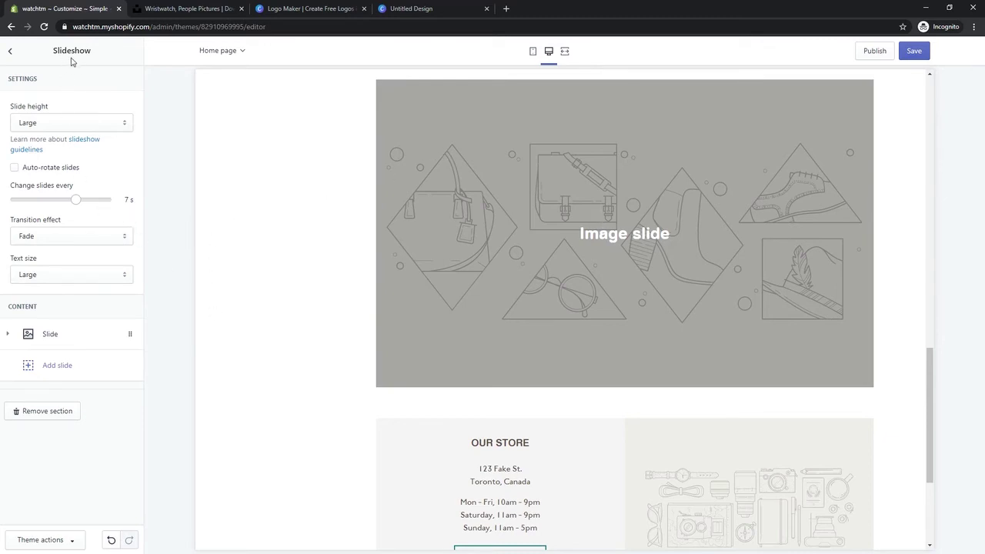
{"action": "left_click", "coordinate": [29, 334]}
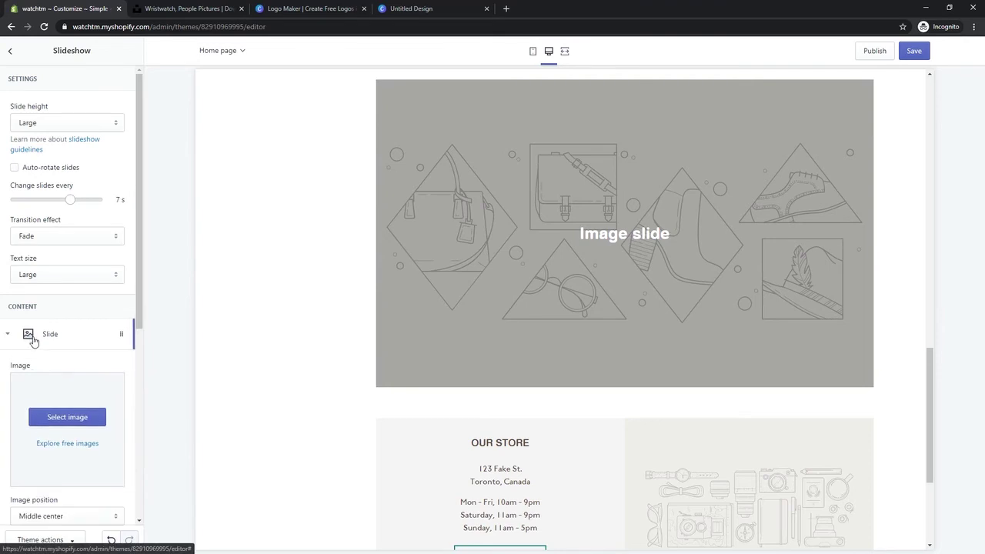
{"action": "left_click", "coordinate": [66, 418]}
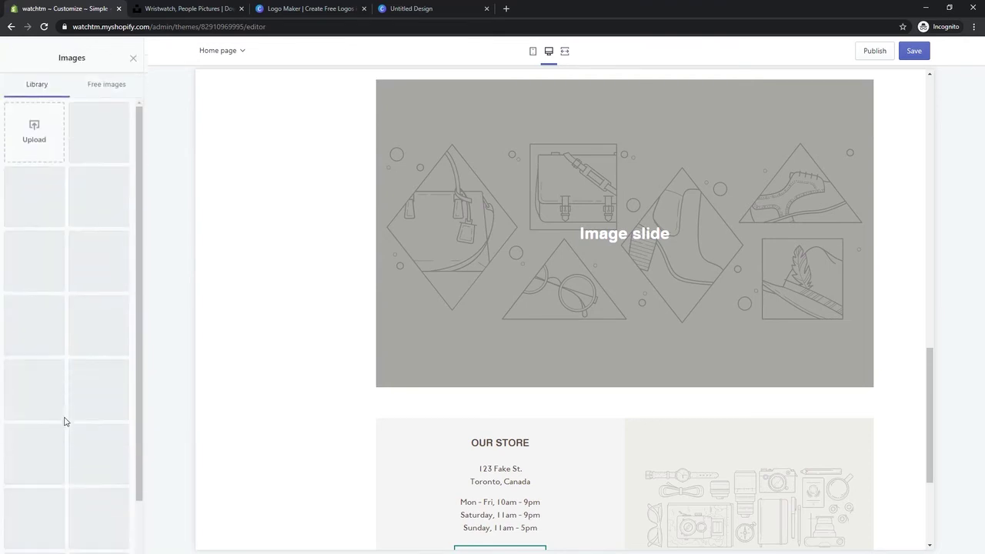
{"action": "left_click", "coordinate": [107, 80]}
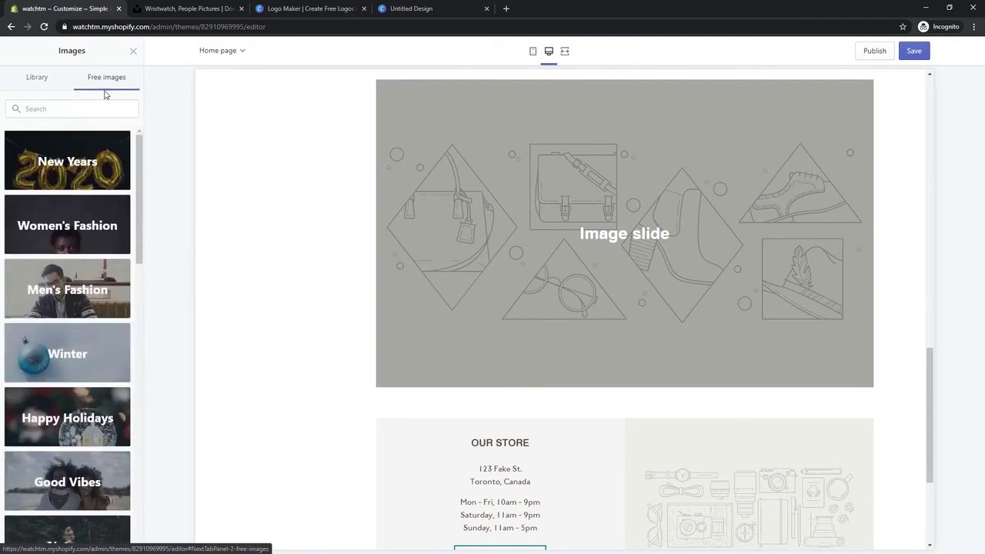
{"action": "left_click", "coordinate": [86, 296]}
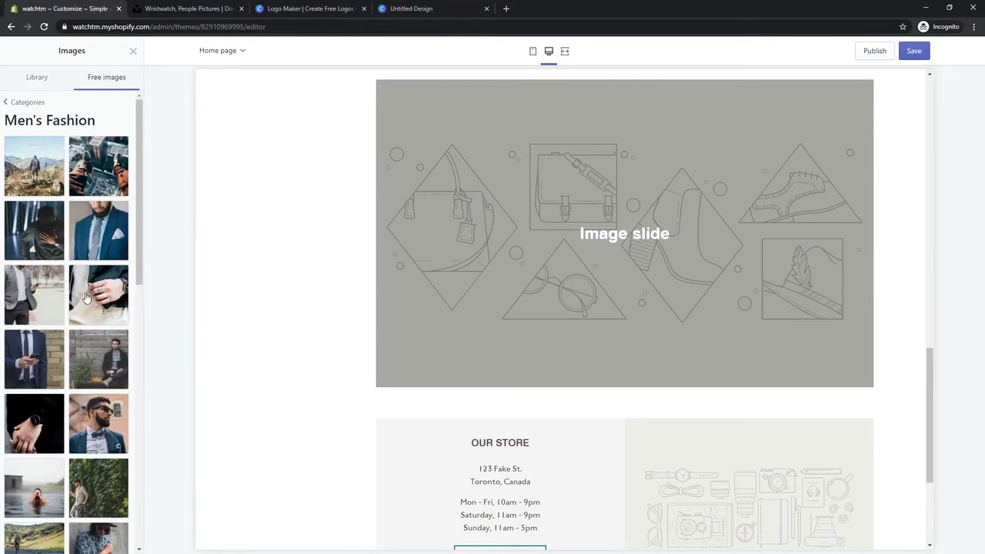
{"action": "scroll", "coordinate": [97, 293], "scroll_direction": "down", "scroll_amount": 2}
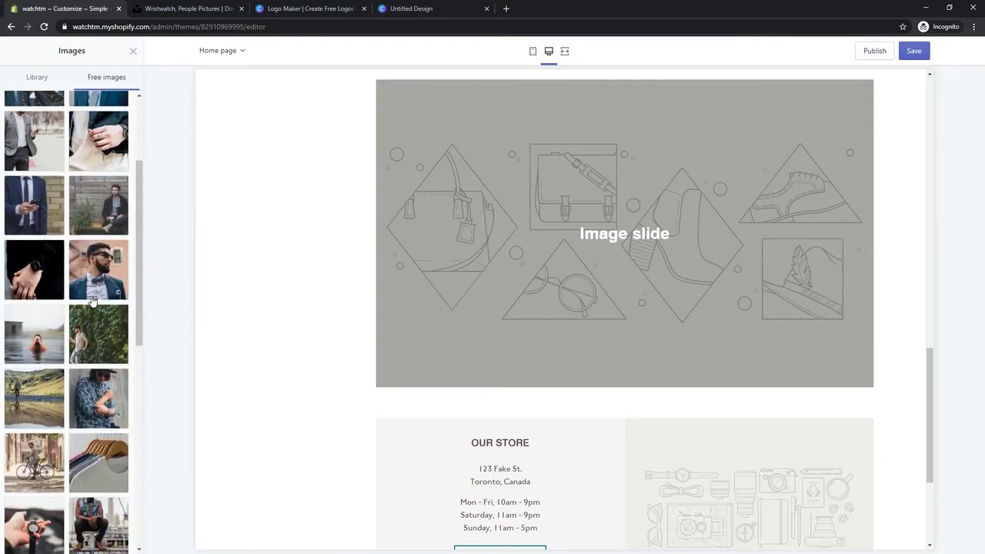
{"action": "scroll", "coordinate": [91, 300], "scroll_direction": "down", "scroll_amount": 1}
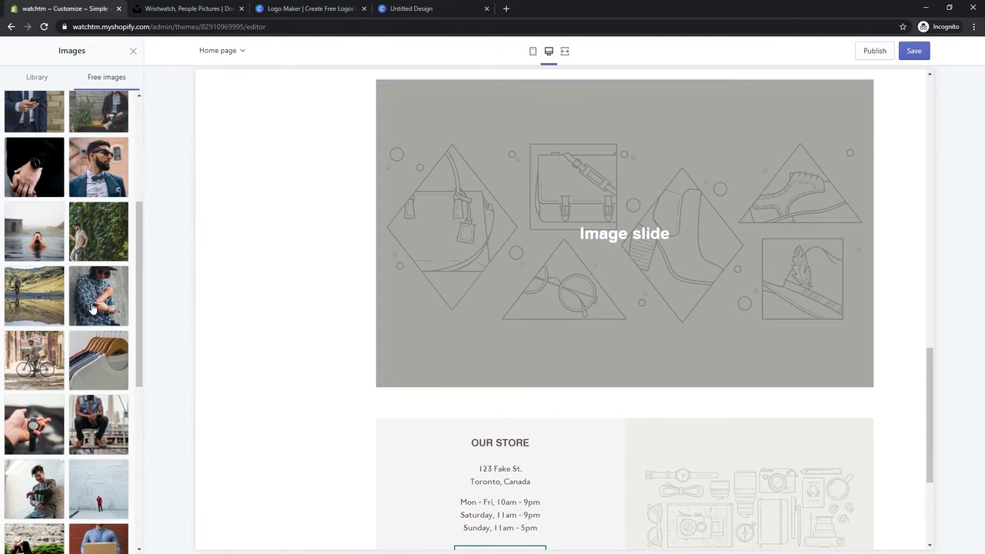
{"action": "left_click", "coordinate": [32, 492]}
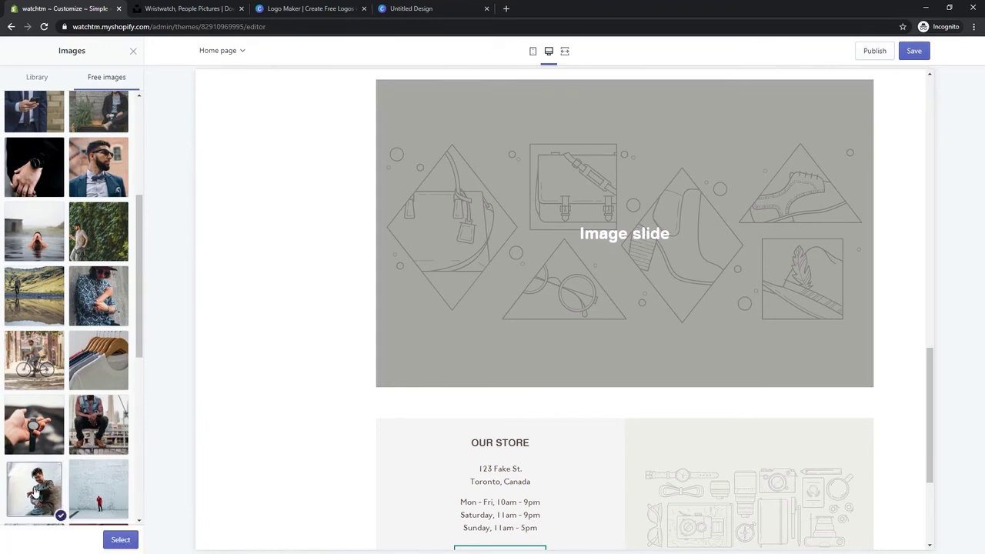
{"action": "left_click", "coordinate": [123, 540]}
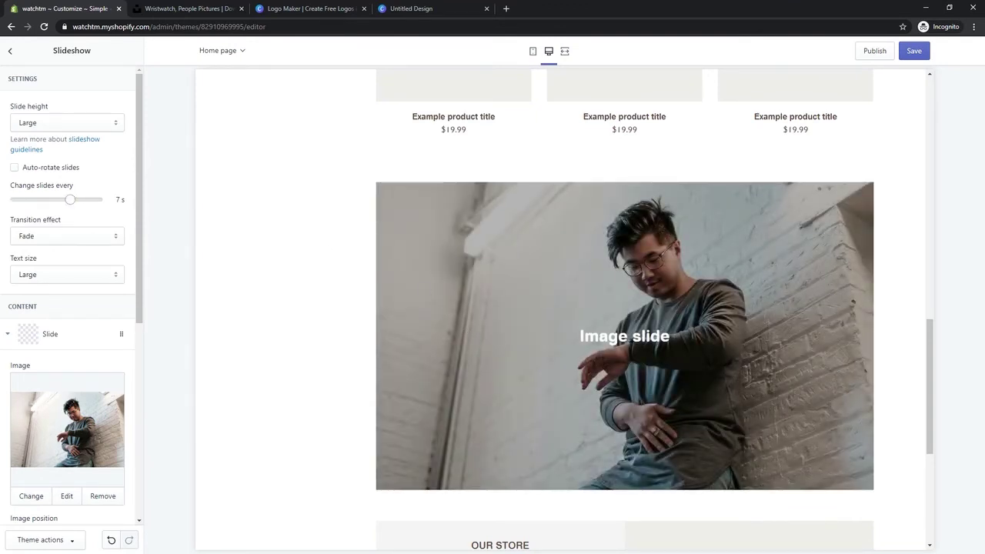
{"action": "left_click", "coordinate": [12, 52]}
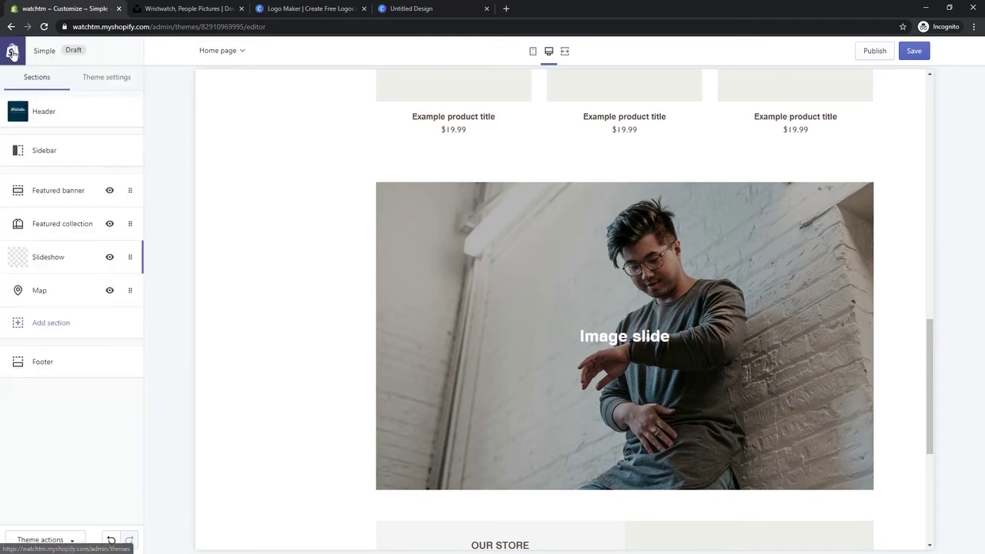
Step: Add a second slide to the Slideshow using the free Men's Fashion photo of a man seated against a wooden wall
{"action": "left_click", "coordinate": [49, 256]}
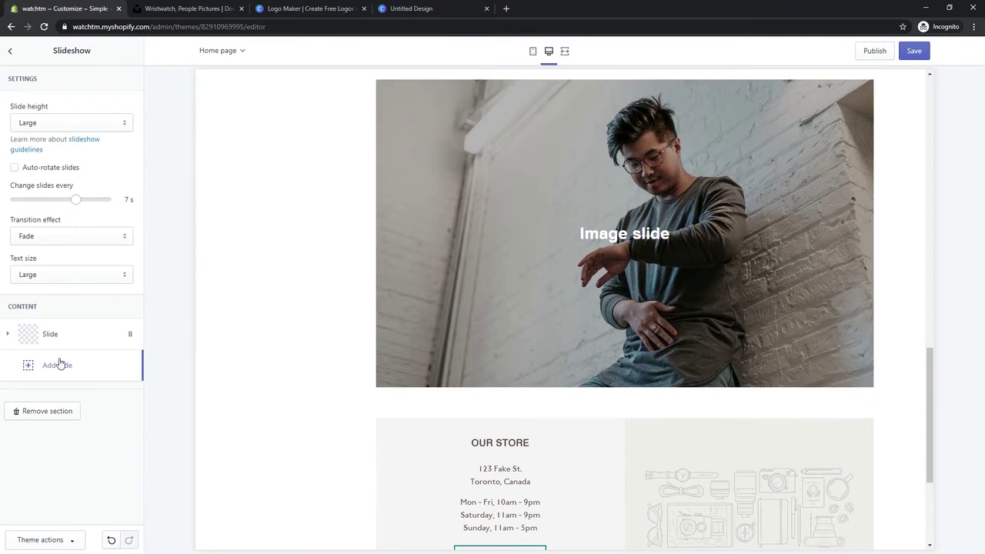
{"action": "left_click", "coordinate": [59, 366]}
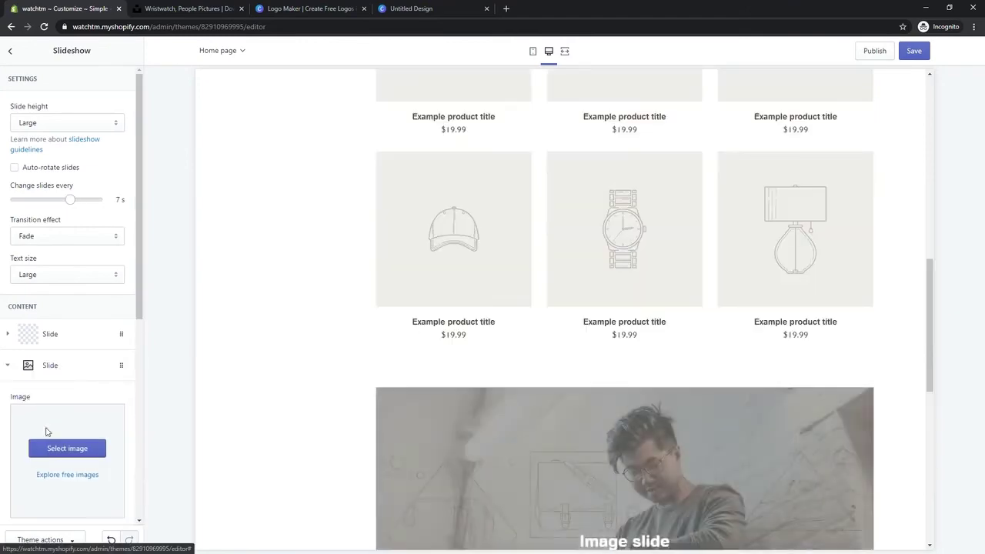
{"action": "left_click", "coordinate": [54, 449]}
{"action": "left_click", "coordinate": [103, 77]}
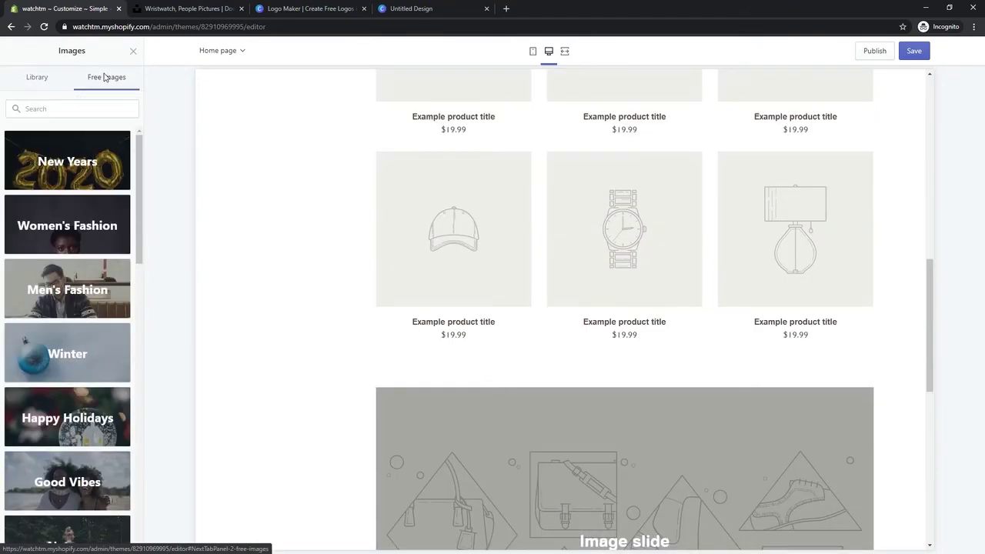
{"action": "left_click", "coordinate": [87, 291]}
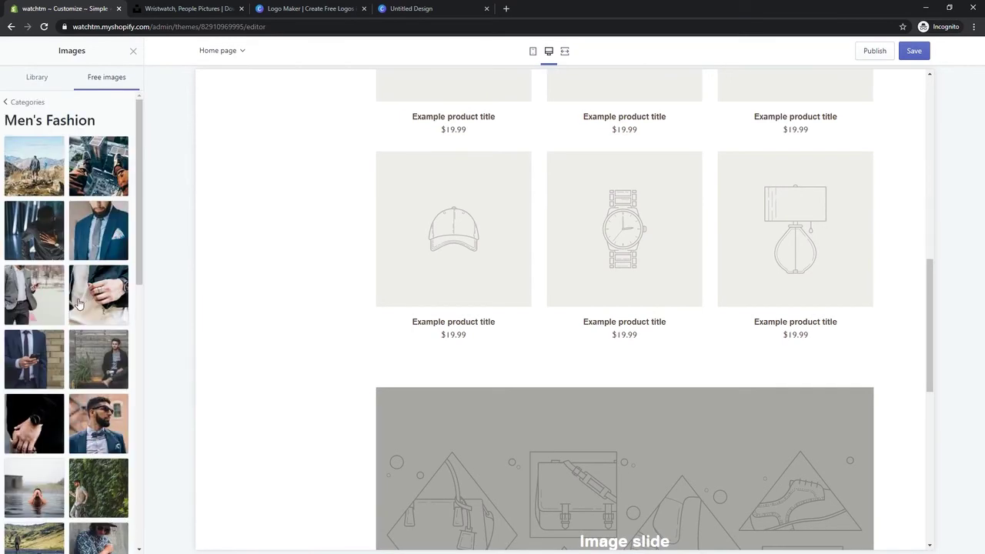
{"action": "scroll", "coordinate": [77, 307], "scroll_direction": "down", "scroll_amount": 2}
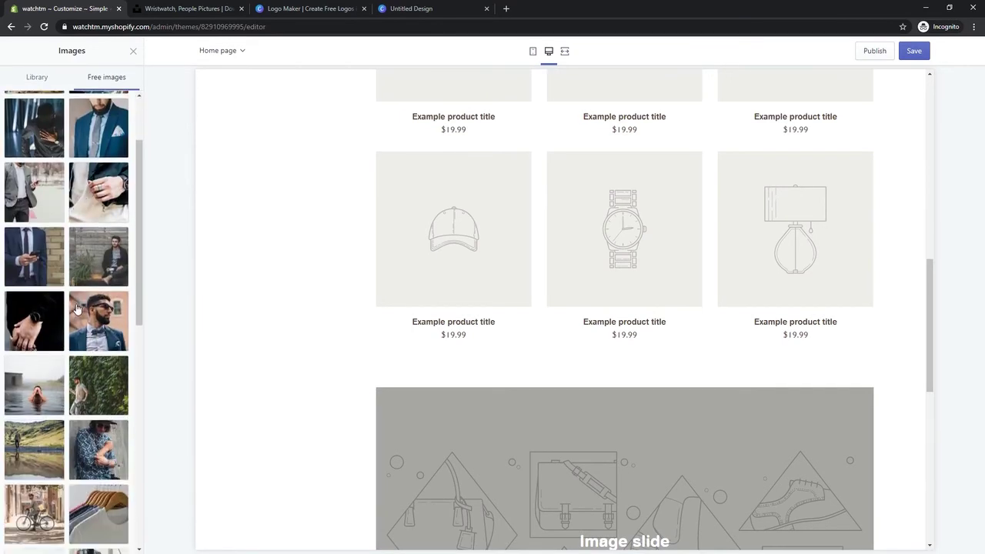
{"action": "left_click", "coordinate": [87, 264]}
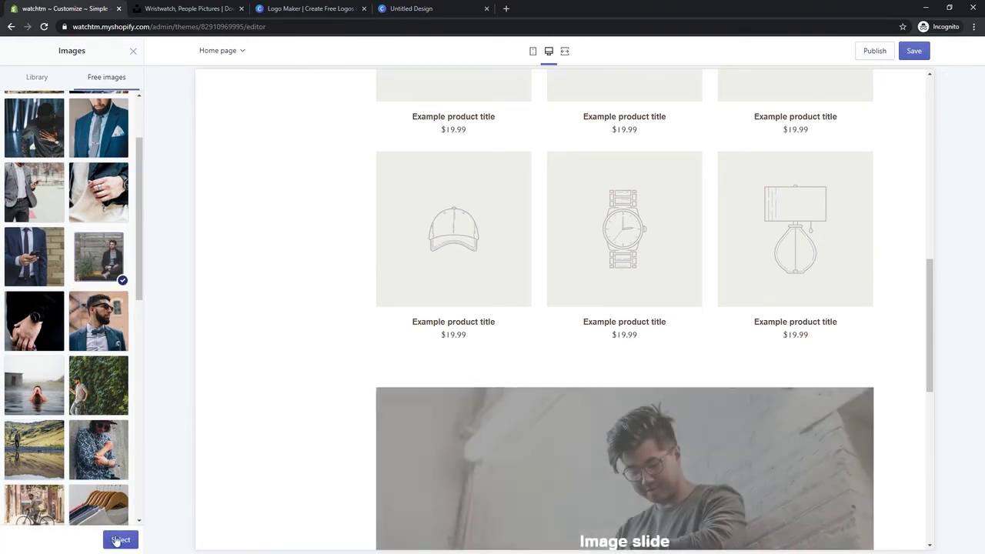
{"action": "left_click", "coordinate": [119, 541]}
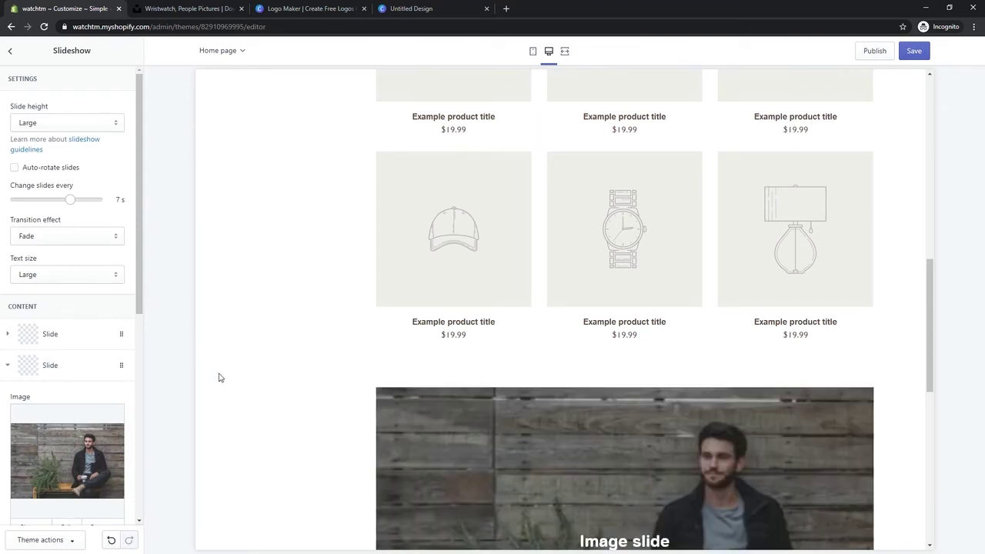
Step: Expand the slide of the man checking his wrist and try the Medium slide height for the Slideshow
{"action": "left_click", "coordinate": [60, 337]}
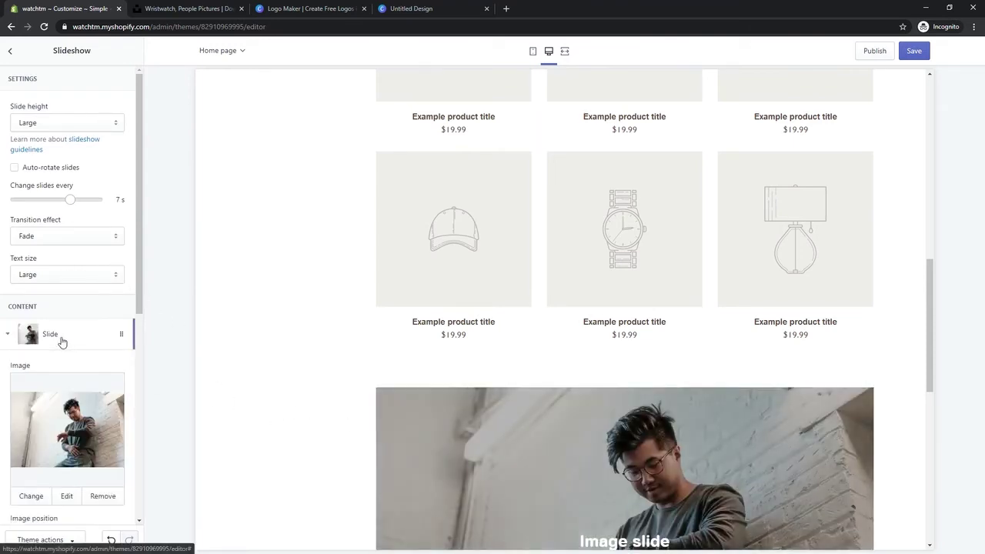
{"action": "left_click", "coordinate": [52, 126]}
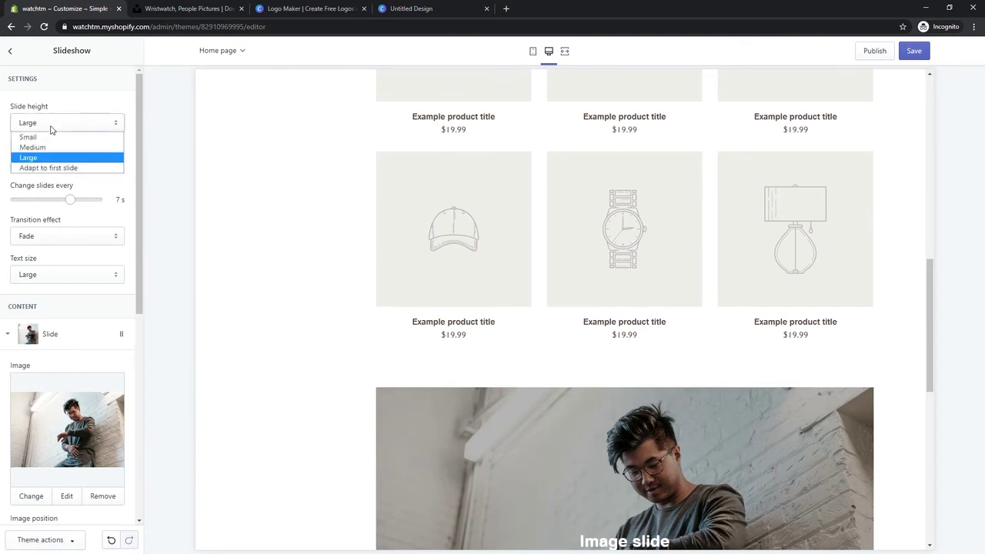
{"action": "left_click", "coordinate": [44, 147]}
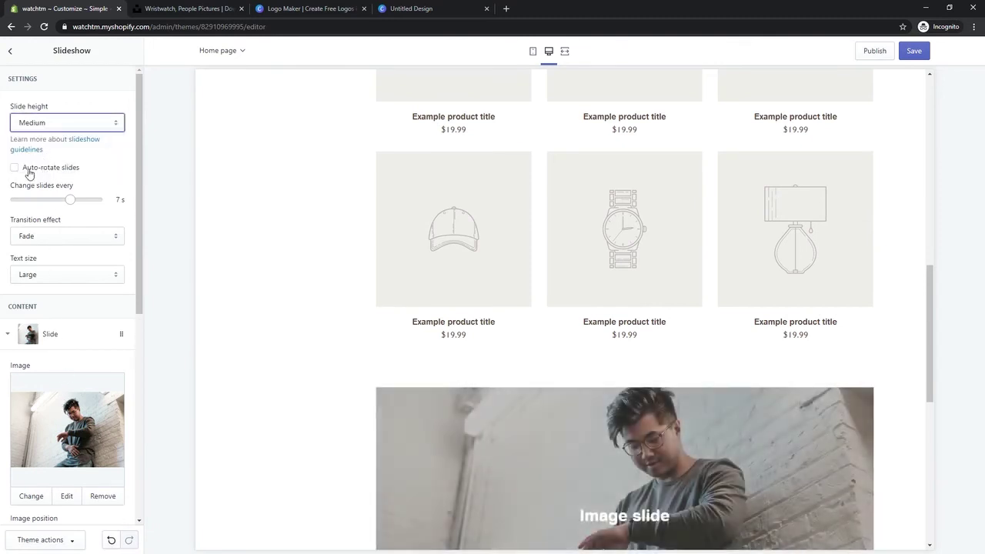
Step: Turn on auto-rotation for the Slideshow and set the slides to change every 5 seconds
{"action": "left_click", "coordinate": [31, 169]}
{"action": "scroll", "coordinate": [141, 186], "scroll_direction": "down", "scroll_amount": 1}
{"action": "scroll", "coordinate": [140, 185], "scroll_direction": "down", "scroll_amount": 1}
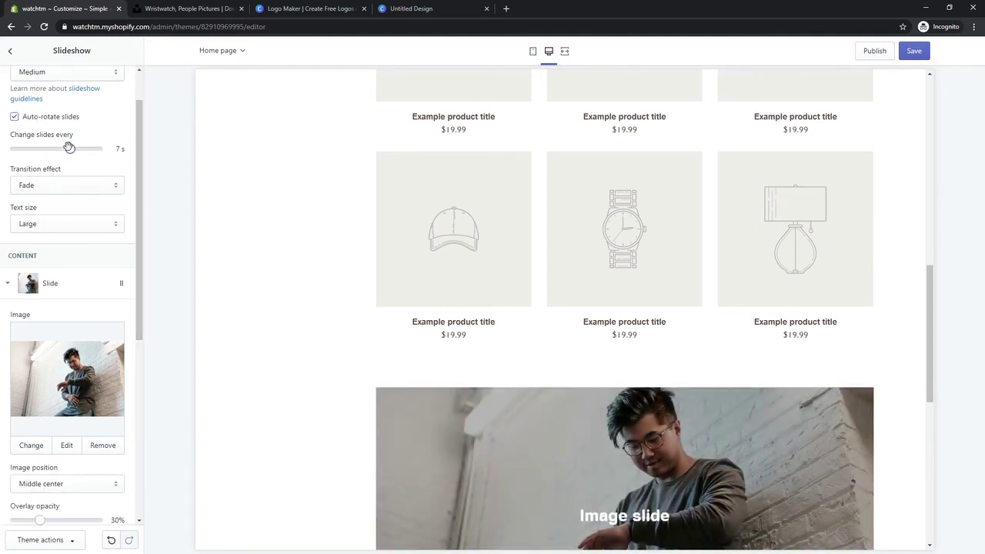
{"action": "left_click_drag", "start_coordinate": [69, 150], "coordinate": [17, 150]}
{"action": "left_click", "coordinate": [40, 150]}
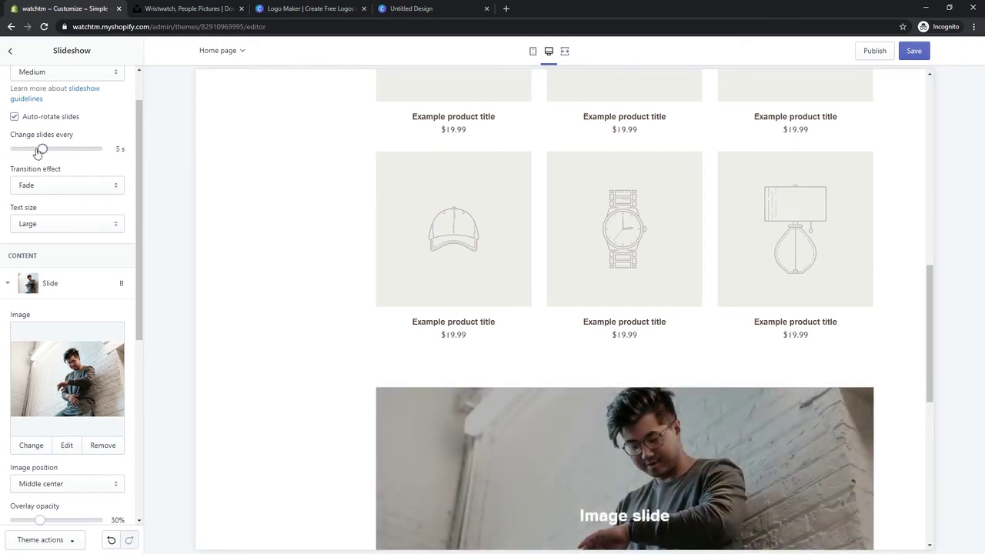
Step: Check the Slideshow's transition effect and text size options, and return the slide height to Large
{"action": "left_click", "coordinate": [73, 189]}
{"action": "left_click", "coordinate": [73, 190]}
{"action": "left_click", "coordinate": [74, 224]}
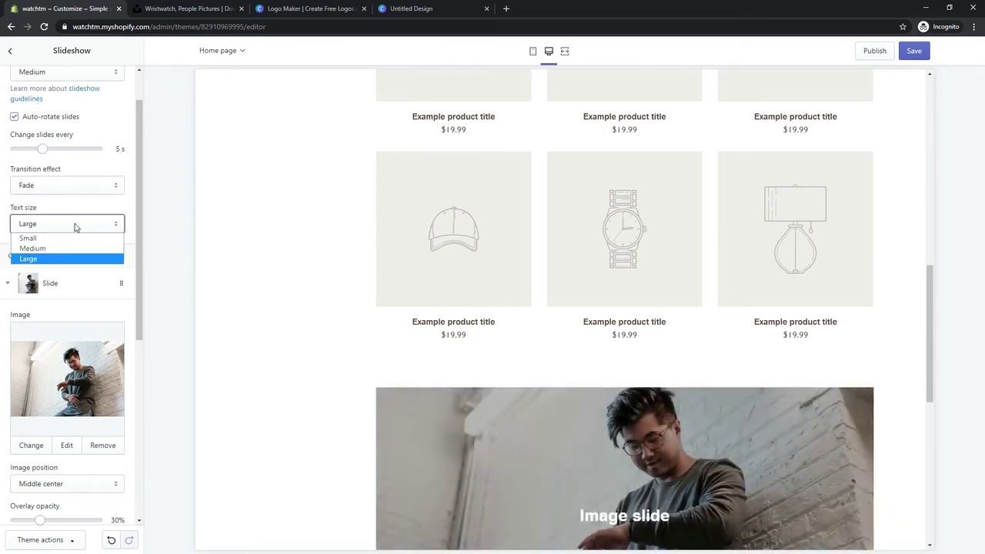
{"action": "left_click", "coordinate": [75, 224]}
{"action": "scroll", "coordinate": [75, 220], "scroll_direction": "up", "scroll_amount": 2}
{"action": "left_click", "coordinate": [80, 123]}
{"action": "left_click", "coordinate": [47, 157]}
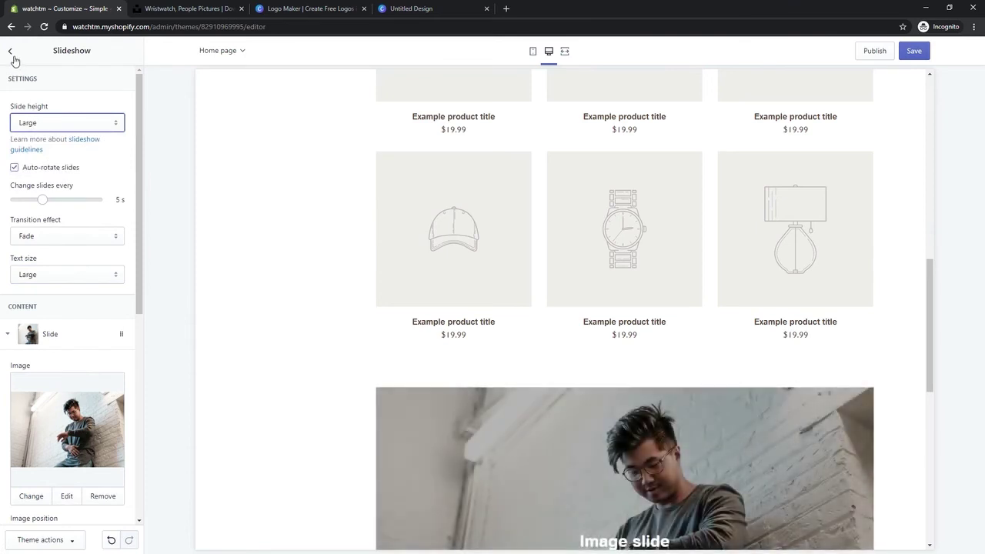
Step: Leave the Slideshow settings, preview the rotating slides on the home page and save the theme changes
{"action": "left_click", "coordinate": [11, 52]}
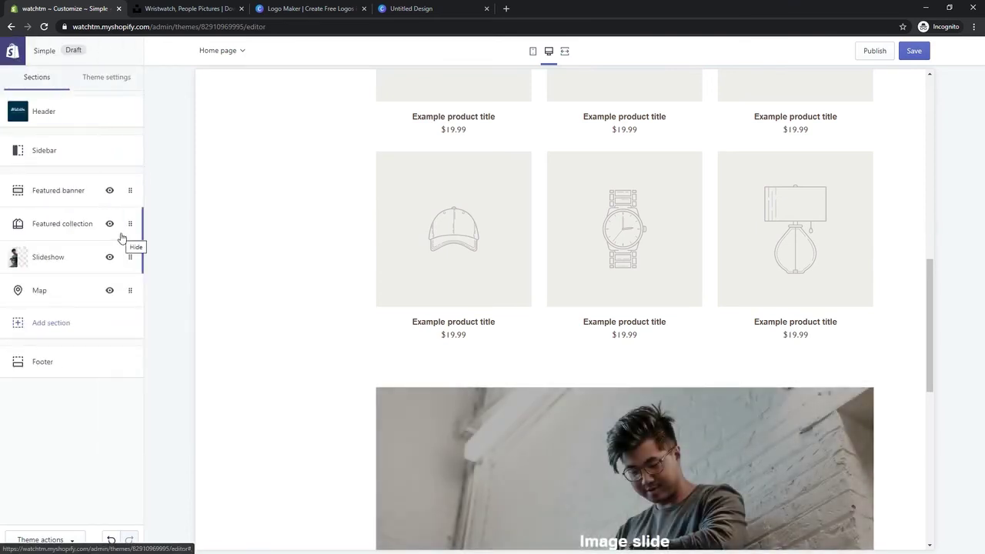
{"action": "scroll", "coordinate": [375, 334], "scroll_direction": "down", "scroll_amount": 3}
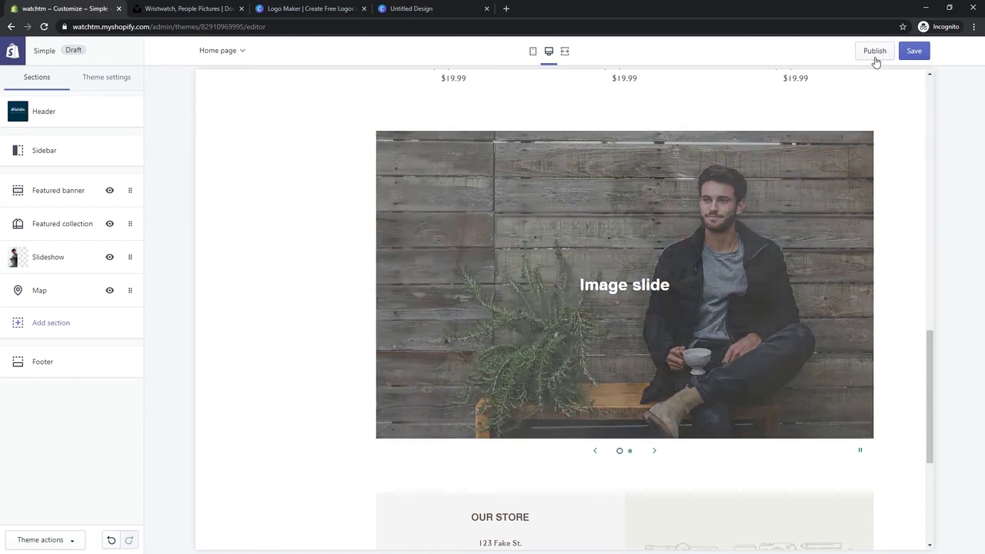
{"action": "left_click", "coordinate": [907, 55]}
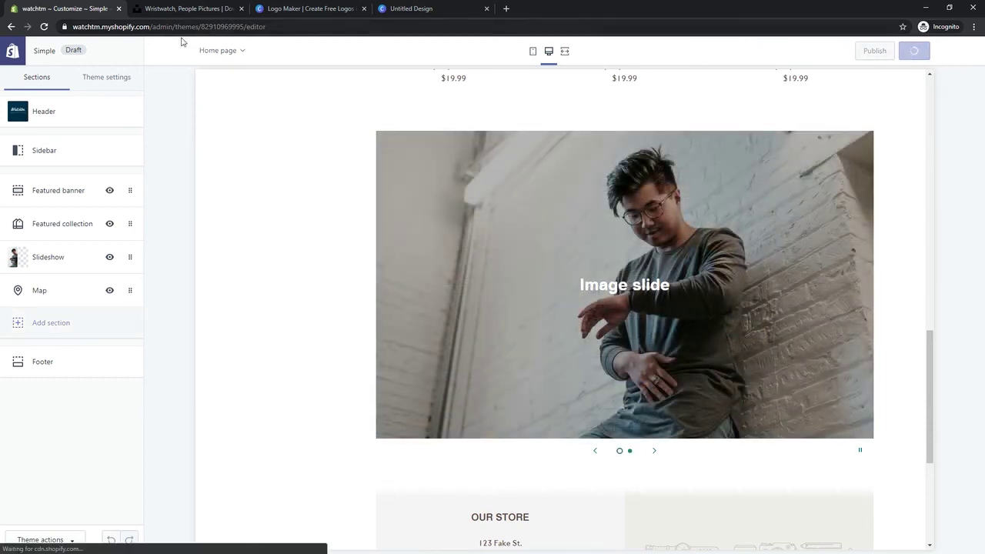
Step: Go to the store's admin home at watchtm.myshopify.com/admin by shortening the current page address
{"action": "left_click", "coordinate": [158, 29]}
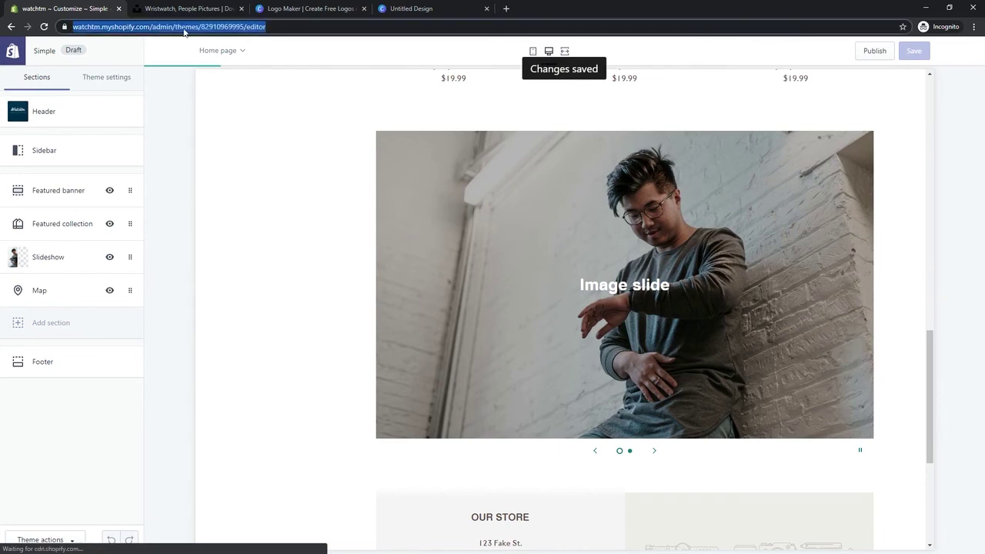
{"action": "left_click_drag", "start_coordinate": [183, 29], "coordinate": [347, 26]}
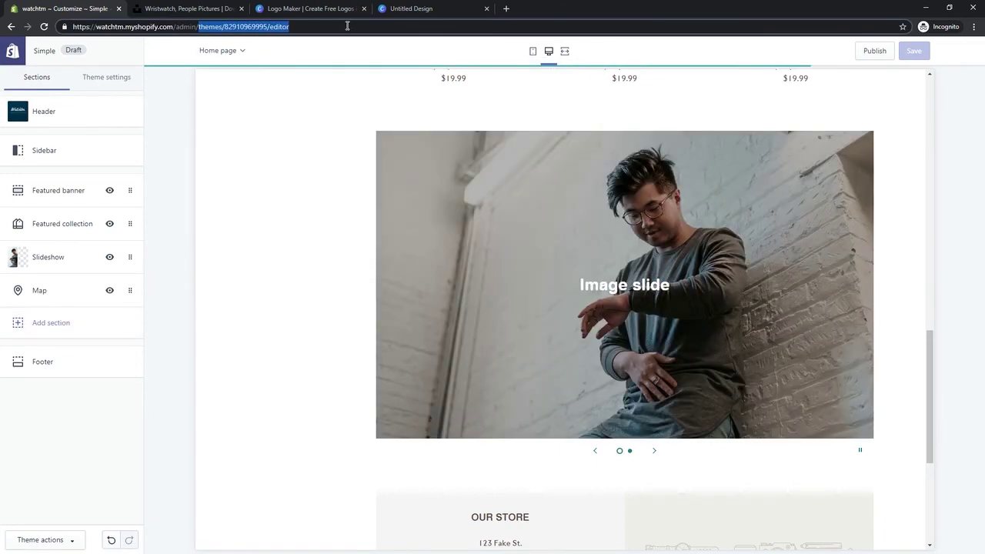
{"action": "key", "text": "BackSpace"}
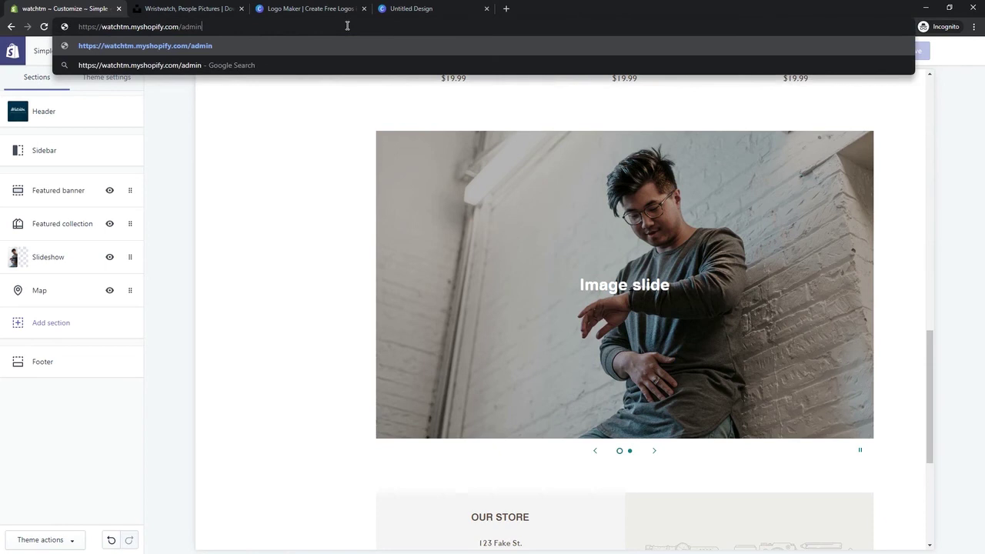
{"action": "key", "text": "Return"}
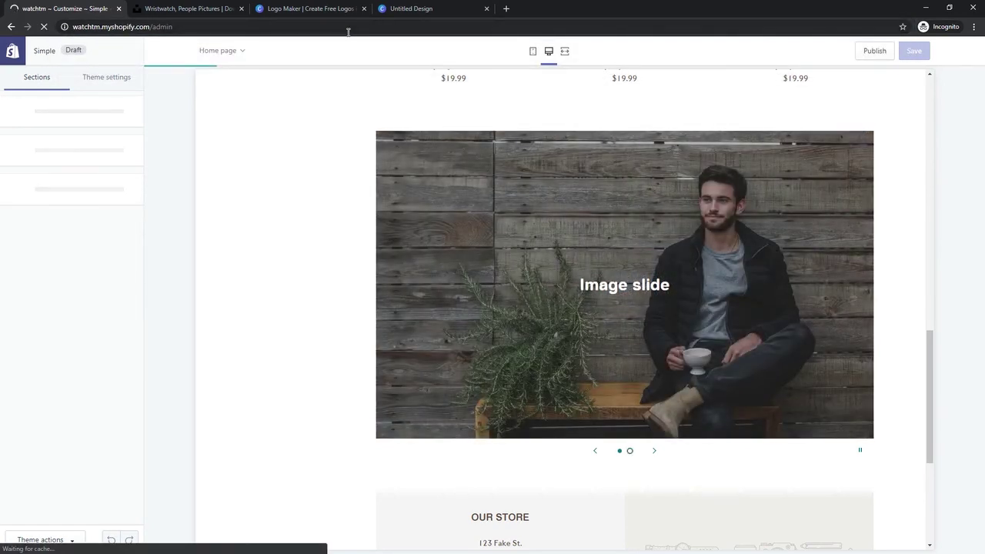